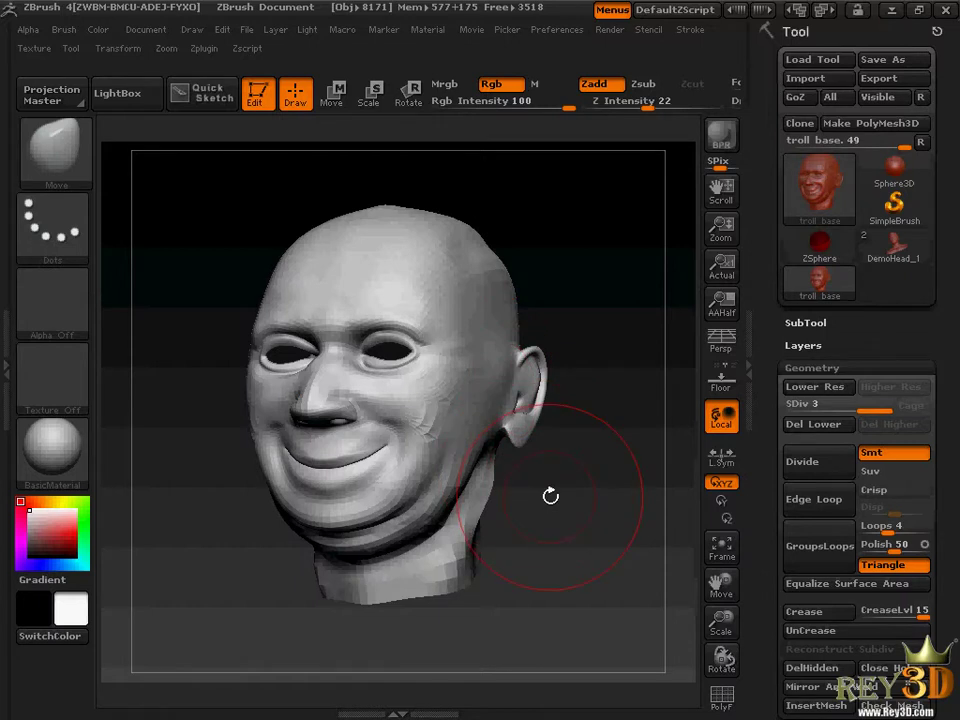
Step: Frame the brow close up and select the Standard brush at Z Intensity 10
mouse_move(569, 488)
left_mouse_down()
mouse_move(613, 495)
mouse_move(596, 516)
mouse_move(549, 521)
mouse_move(575, 504)
mouse_move(610, 510)
mouse_move(546, 508)
mouse_move(585, 505)
mouse_move(587, 533)
mouse_move(619, 531)
mouse_move(551, 530)
mouse_move(602, 529)
mouse_move(563, 531)
left_mouse_up()
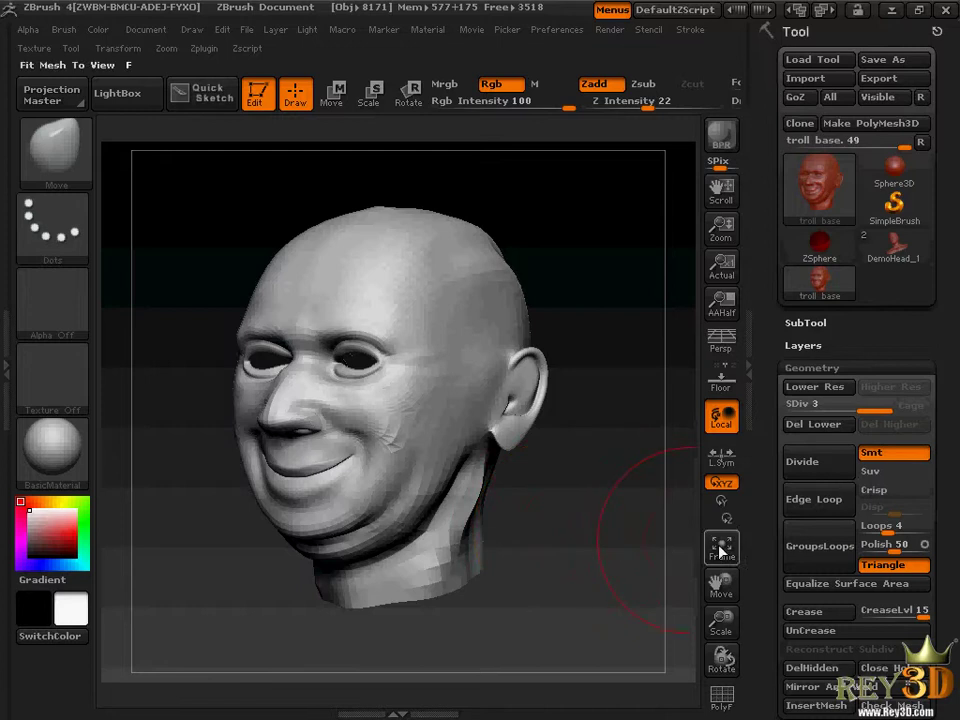
mouse_move(721, 585)
left_mouse_down()
mouse_move(735, 599)
mouse_move(740, 640)
mouse_move(768, 626)
mouse_move(745, 622)
mouse_move(750, 595)
mouse_move(778, 602)
left_mouse_up()
left_click_drag(219, 309, 204, 279)
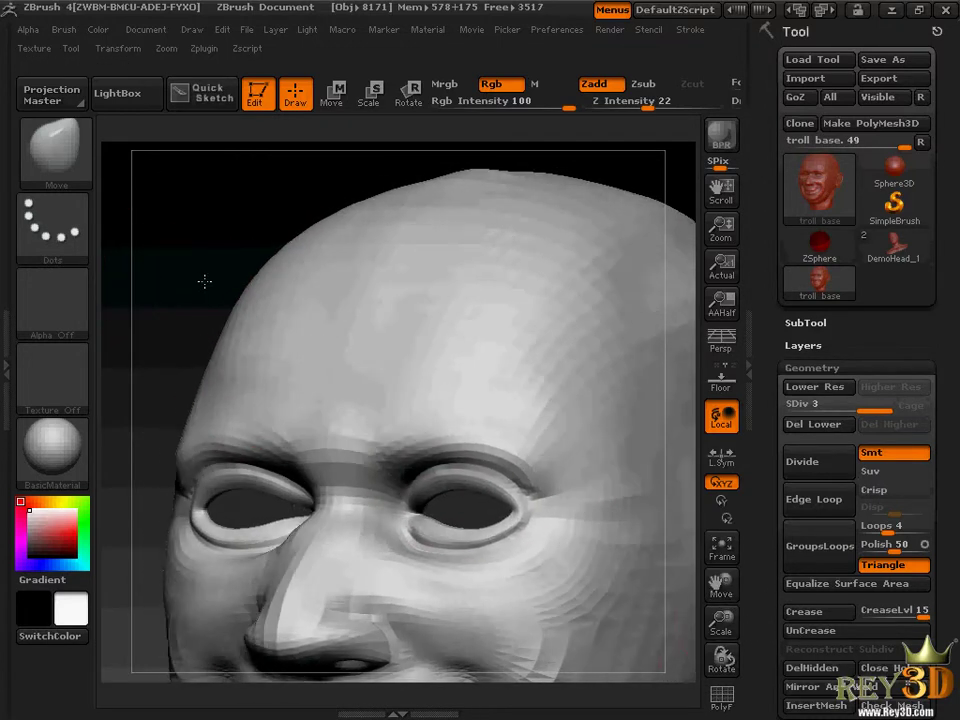
mouse_move(721, 590)
left_mouse_down()
mouse_move(696, 551)
mouse_move(704, 572)
left_mouse_up()
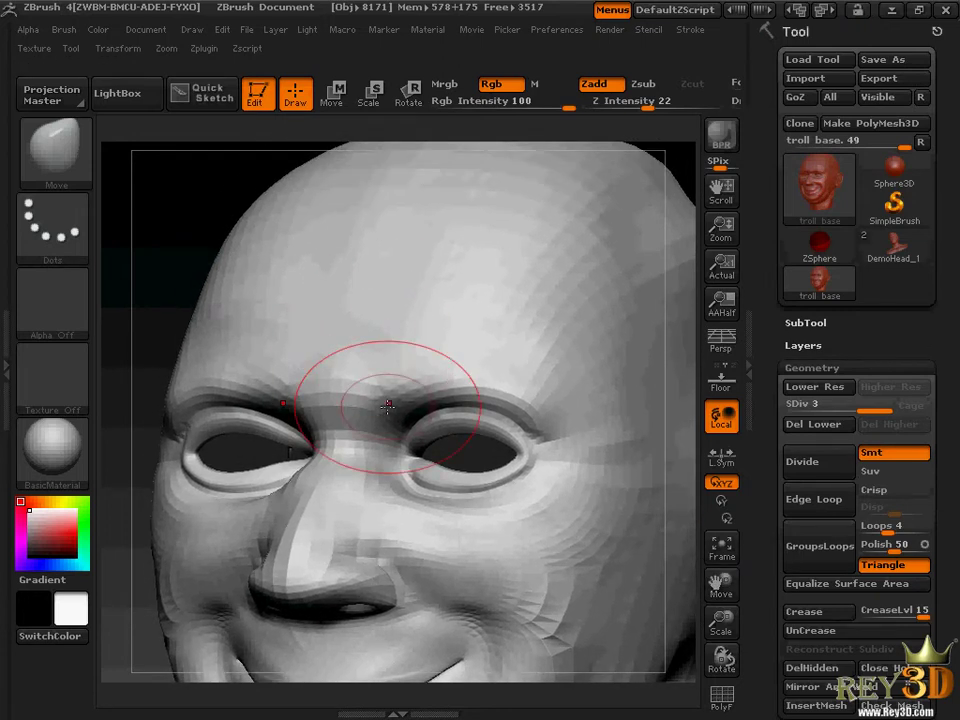
key("b")
key("s")
key("t")
key("space")
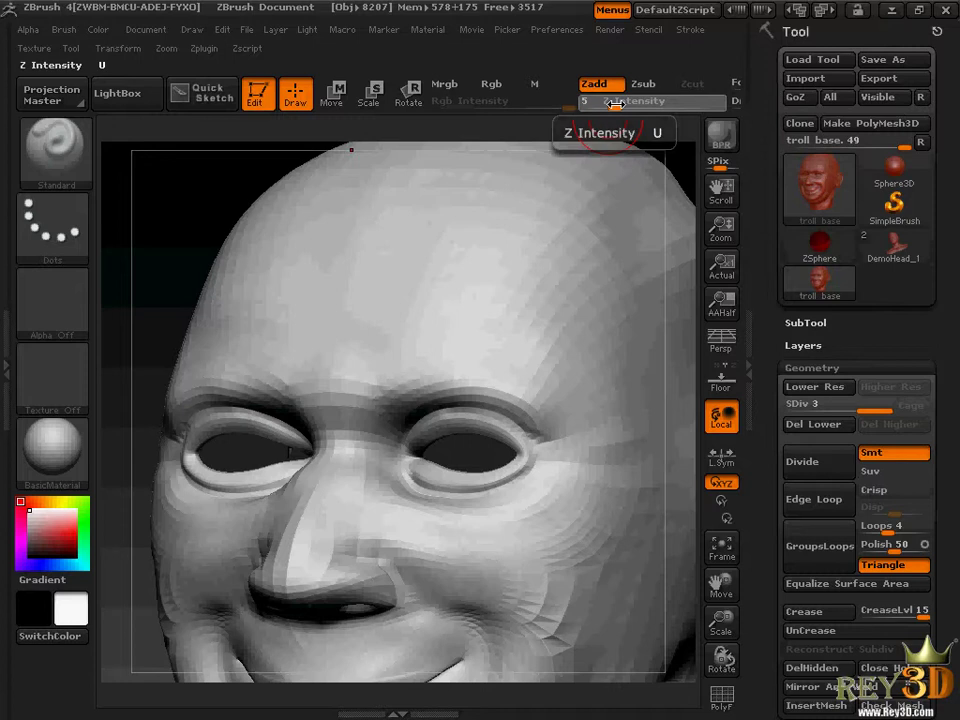
left_click_drag(611, 101, 622, 104)
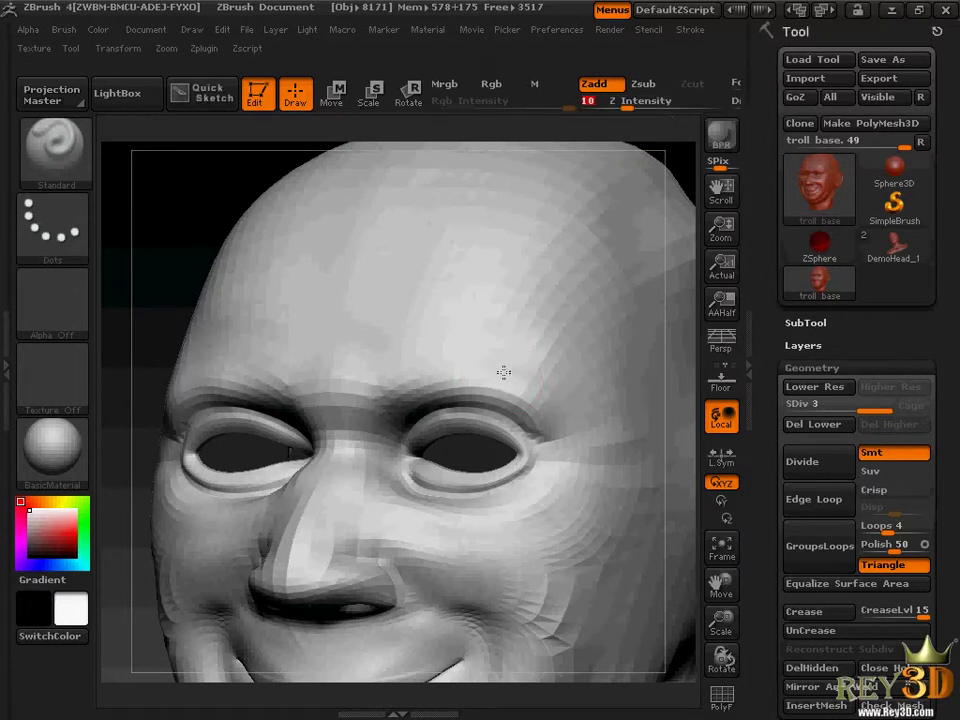
Step: Shrink the Standard brush Draw Size to 45
key("space")
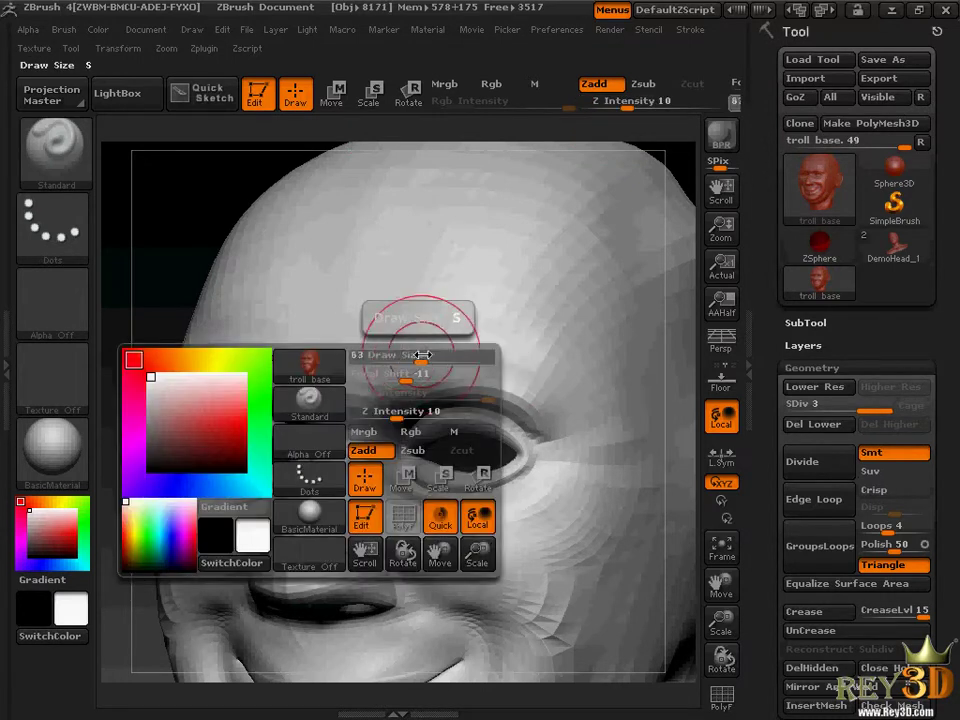
left_click_drag(420, 366, 508, 390)
key("space")
left_click_drag(468, 357, 456, 356)
key("space")
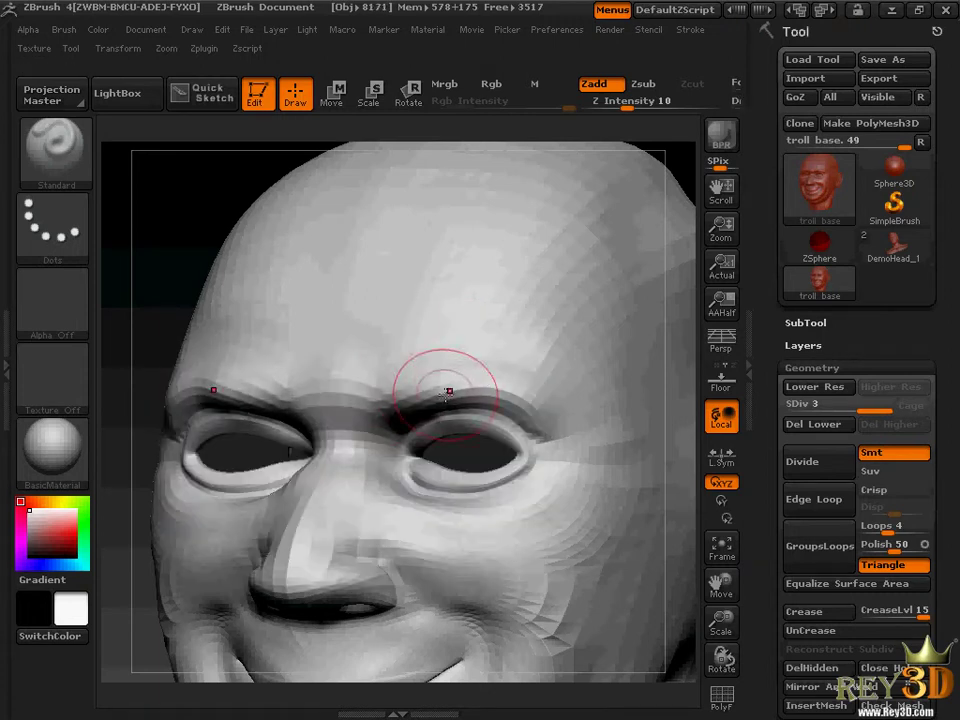
Step: Sculpt the brow ridge over both eyes and carve a crease between them
left_click_drag(443, 392, 375, 396)
mouse_move(305, 432)
left_mouse_down()
mouse_move(380, 434)
mouse_move(354, 415)
left_mouse_up()
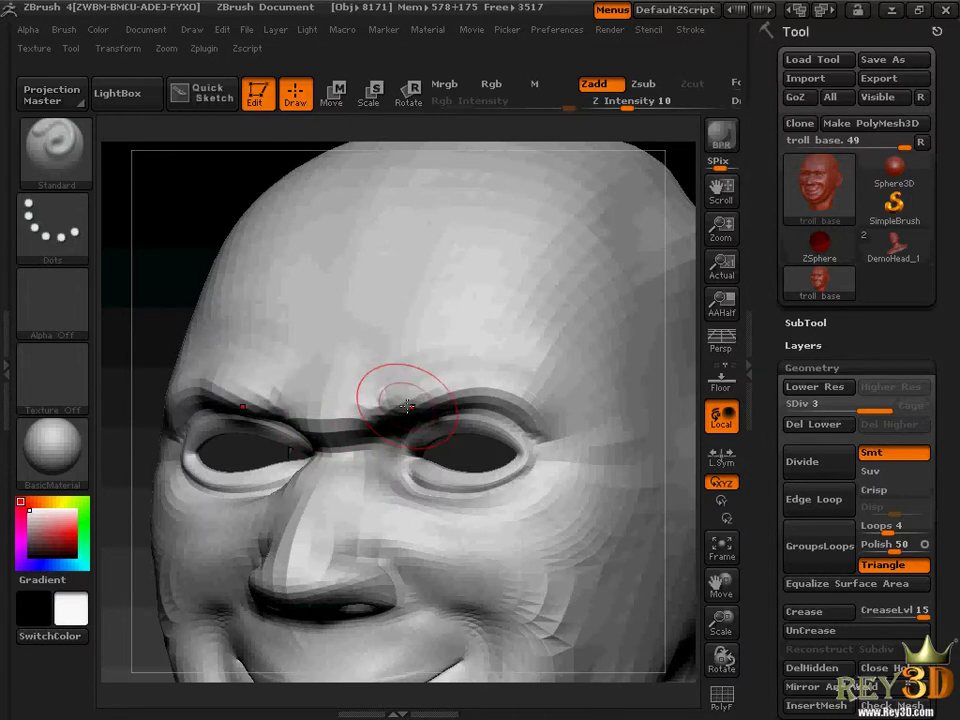
left_click_drag(473, 455, 463, 387)
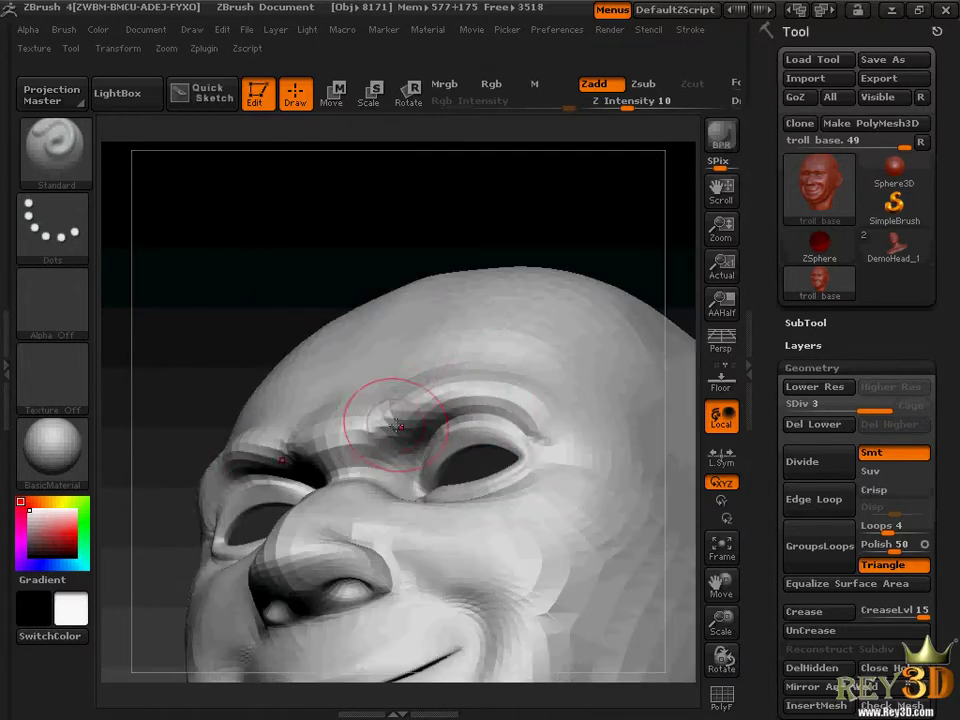
key("space")
key("space")
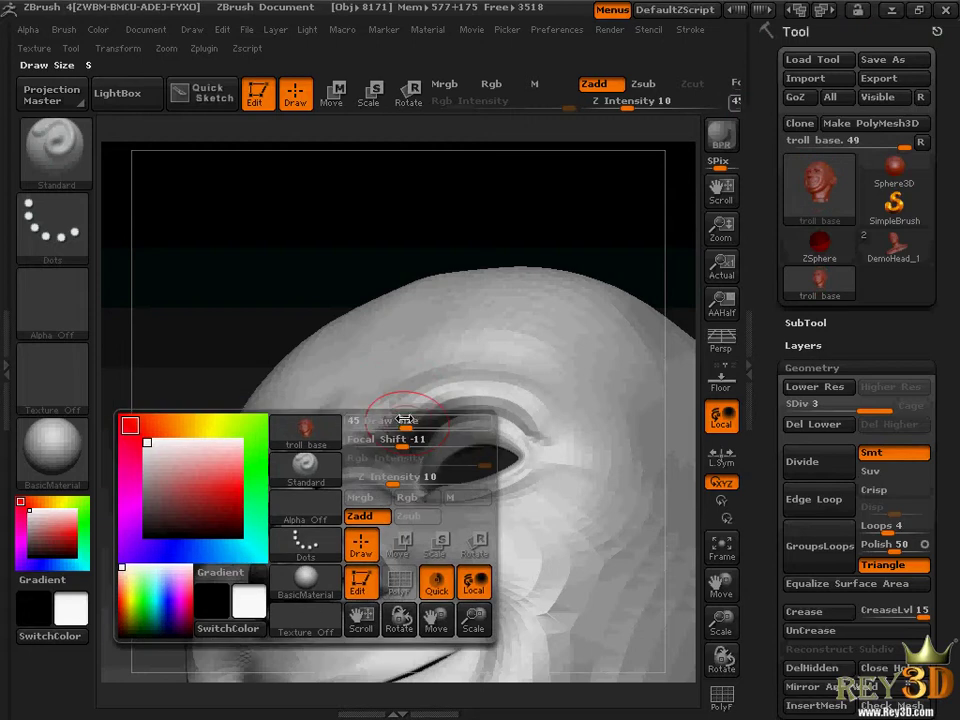
key("space")
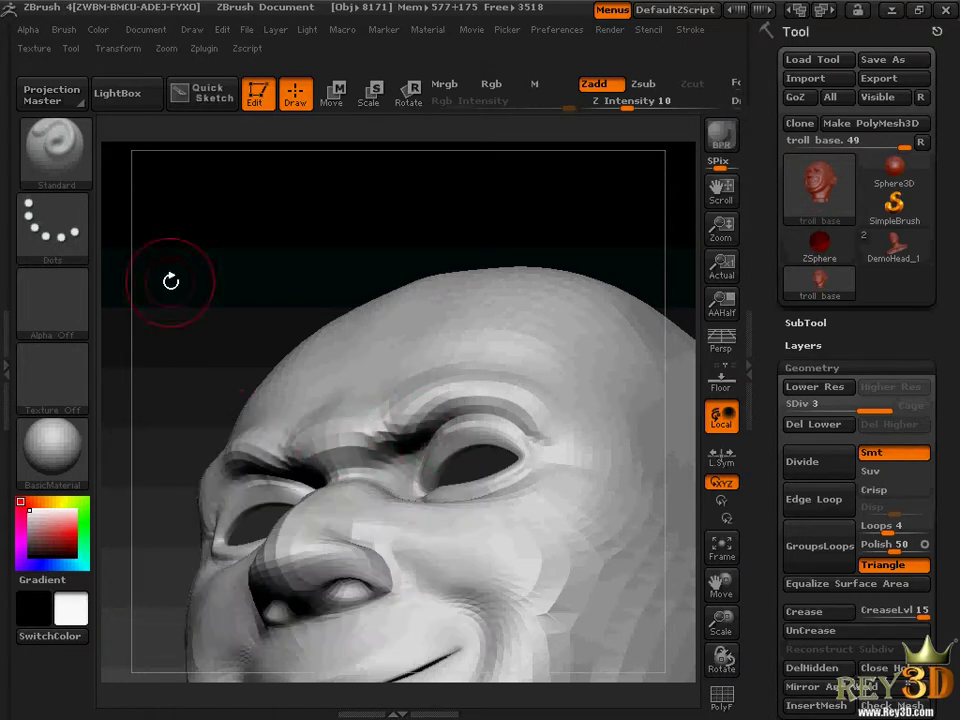
Step: Orbit to inspect the brow and select the Move brush at Z Intensity 22
left_click_drag(170, 281, 189, 328)
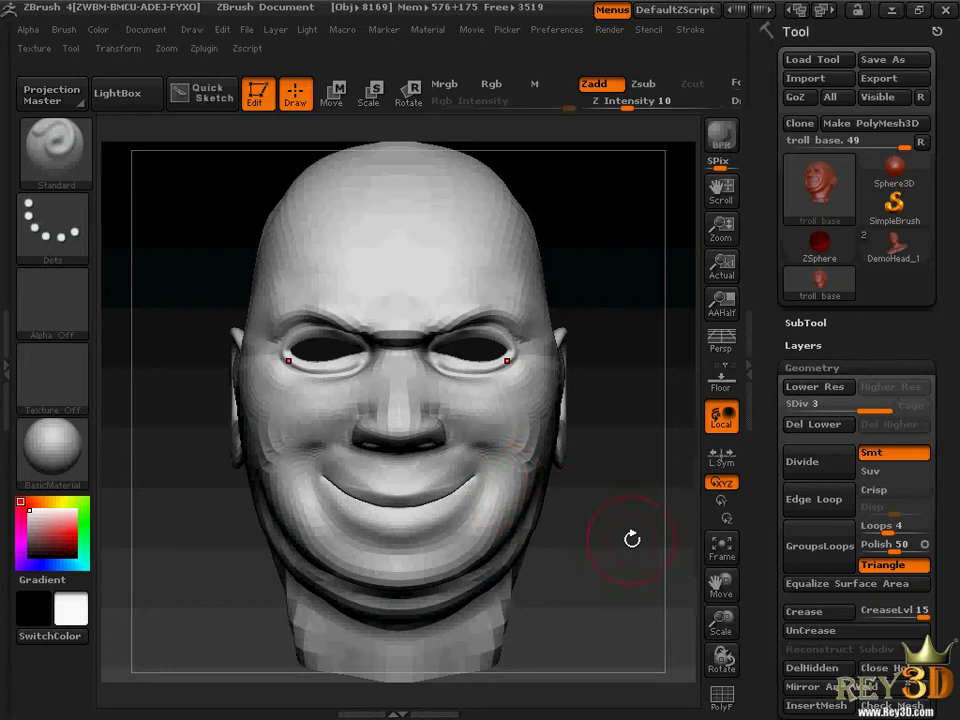
left_click_drag(632, 539, 505, 518)
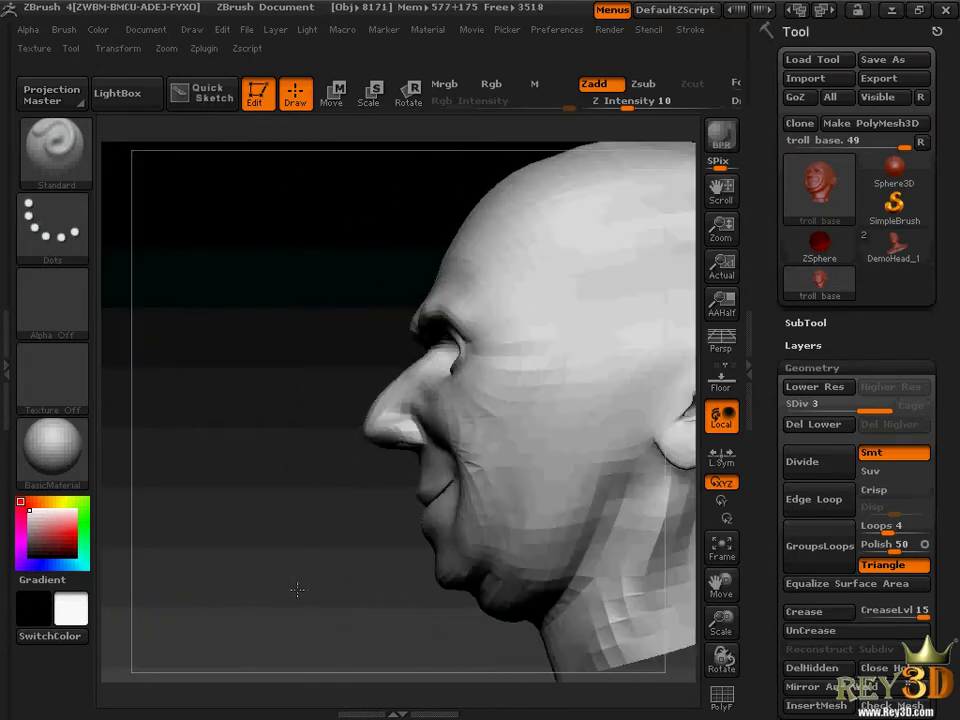
left_click_drag(297, 590, 349, 589)
mouse_move(722, 622)
left_mouse_down()
mouse_move(731, 631)
mouse_move(669, 590)
left_mouse_up()
left_click_drag(180, 312, 161, 307)
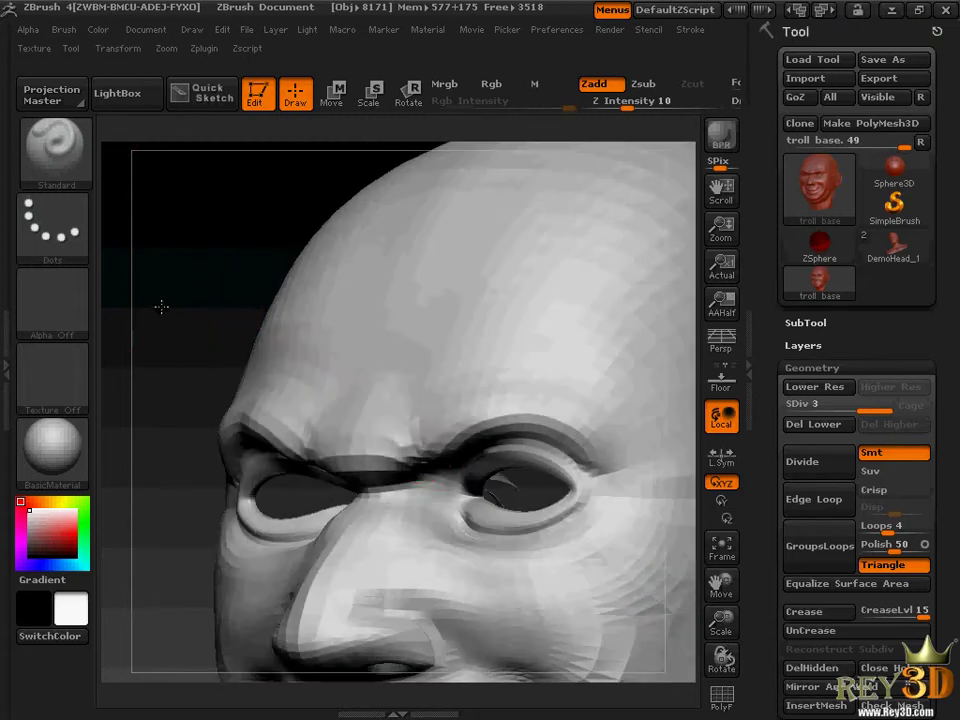
key("b")
key("m")
key("v")
mouse_move(317, 343)
left_mouse_down()
mouse_move(212, 266)
mouse_move(383, 430)
left_mouse_up()
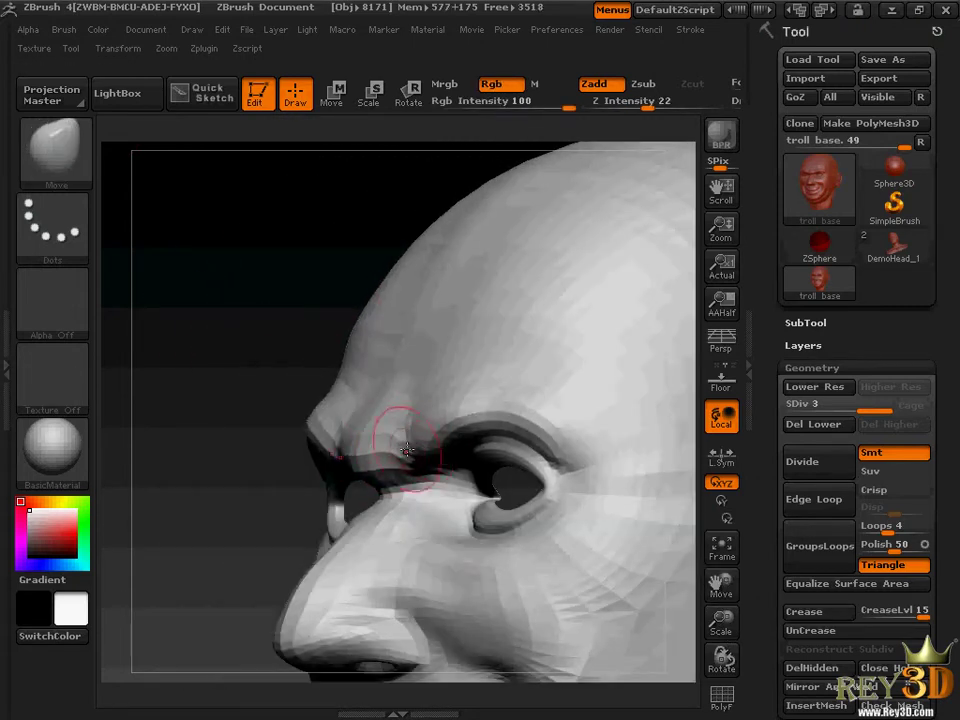
Step: Drag the brow between the eyes downward with the Move brush
mouse_move(407, 413)
left_mouse_down()
mouse_move(291, 326)
mouse_move(362, 326)
mouse_move(313, 377)
left_mouse_up()
left_click_drag(284, 453, 284, 476)
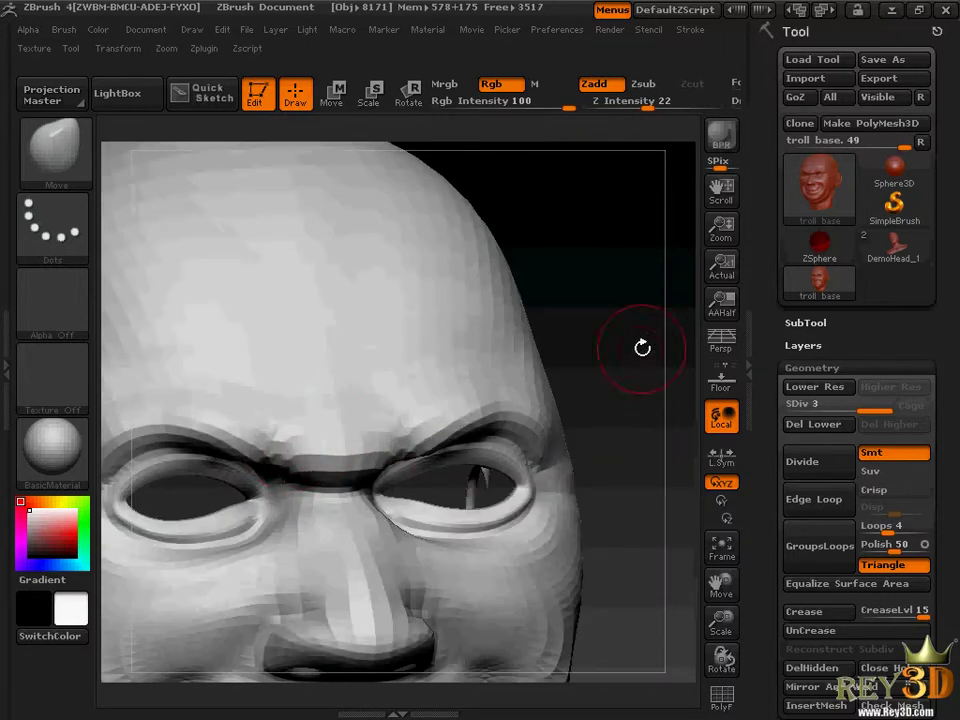
left_click_drag(642, 347, 583, 349)
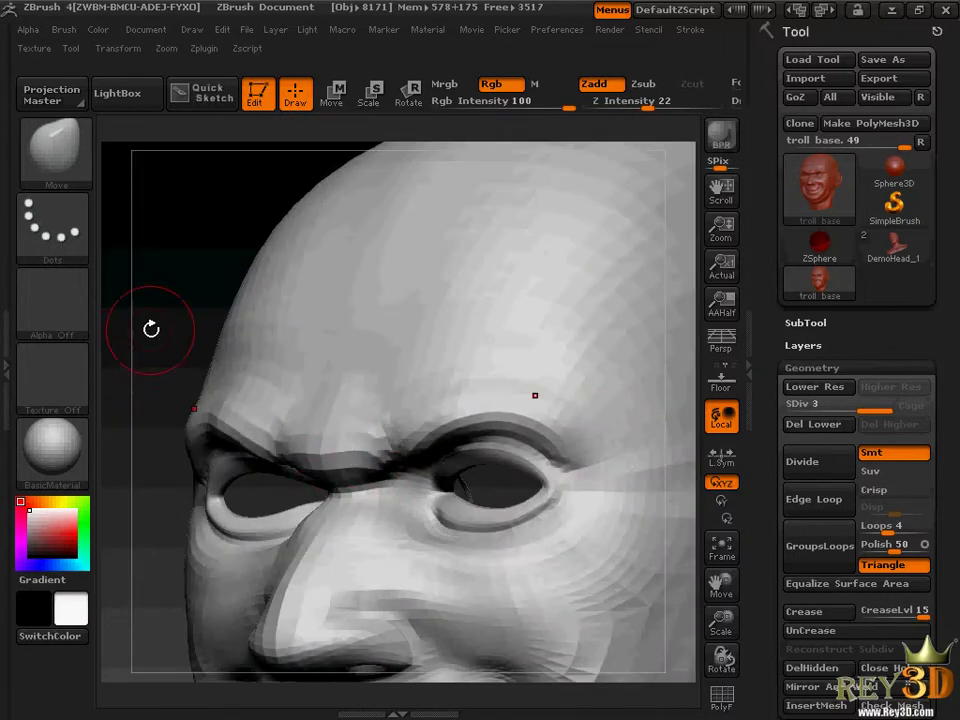
Step: Zoom out to the whole face and return to the Standard brush at intensity 10
left_click_drag(151, 329, 463, 485)
mouse_move(720, 620)
left_mouse_down()
mouse_move(690, 620)
mouse_move(722, 570)
mouse_move(740, 620)
mouse_move(712, 585)
left_mouse_up()
key("b")
key("s")
key("t")
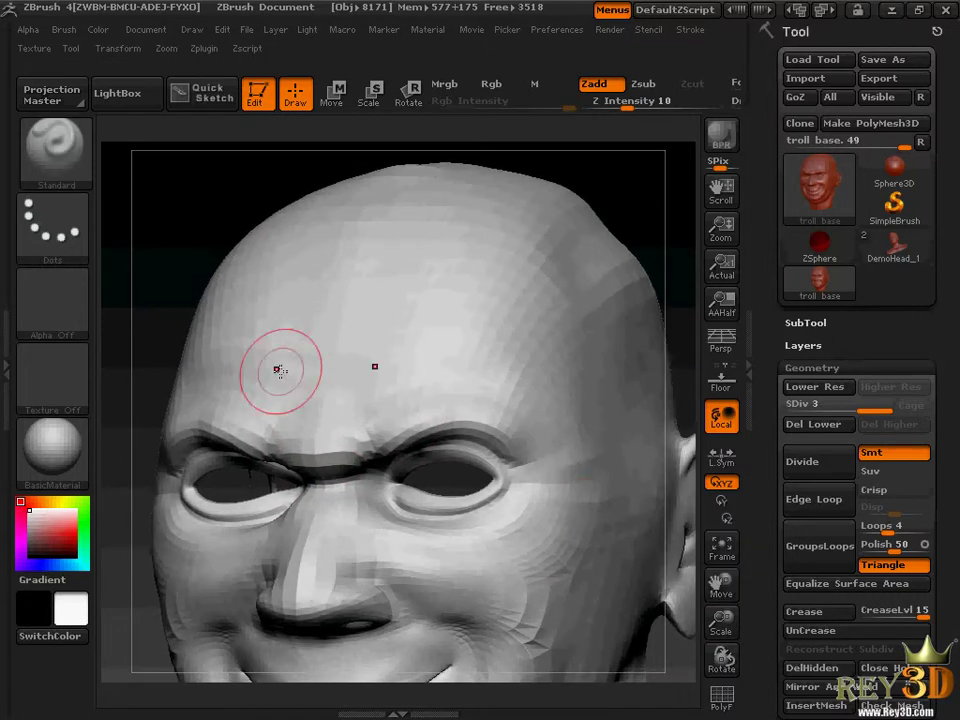
Step: Build up the brow ridge above the eye, then turn to a three-quarter forehead view
left_click_drag(161, 242, 156, 246)
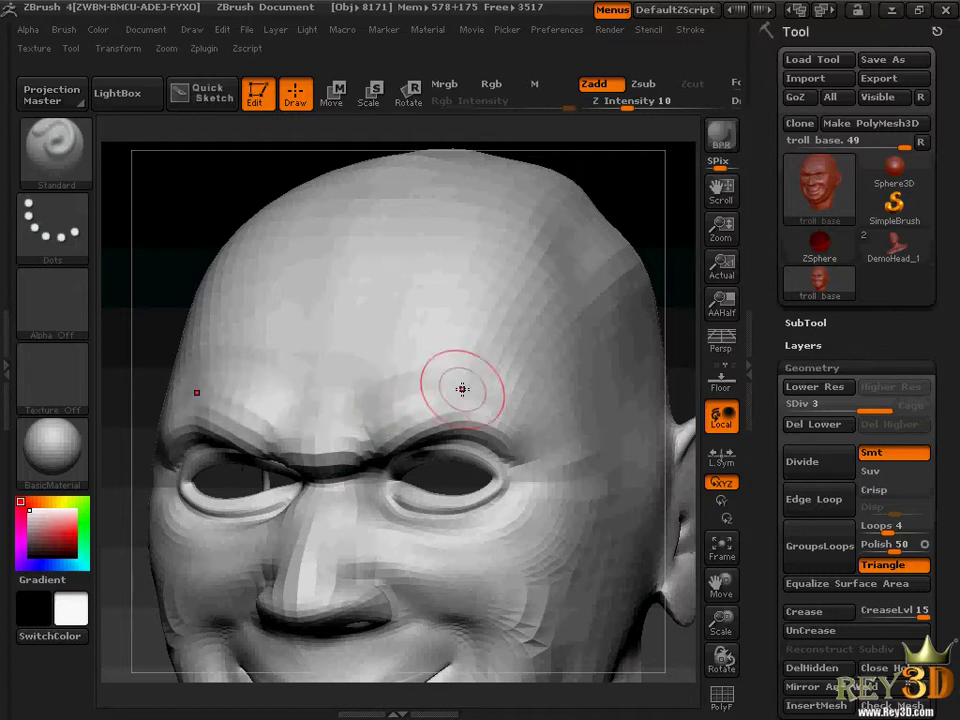
left_click_drag(514, 407, 517, 440)
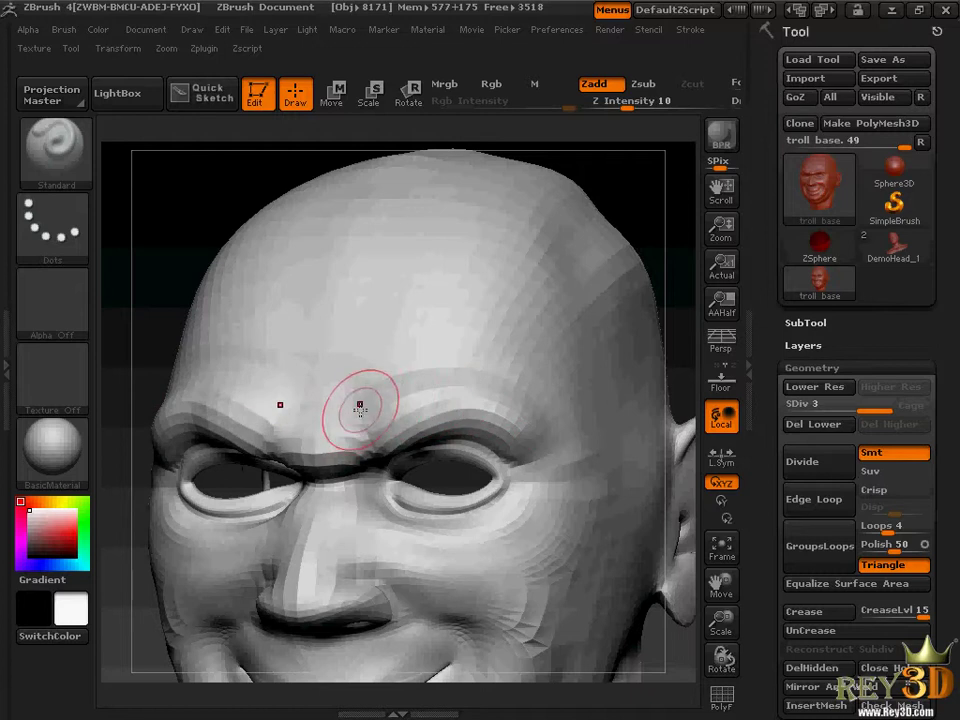
key("space")
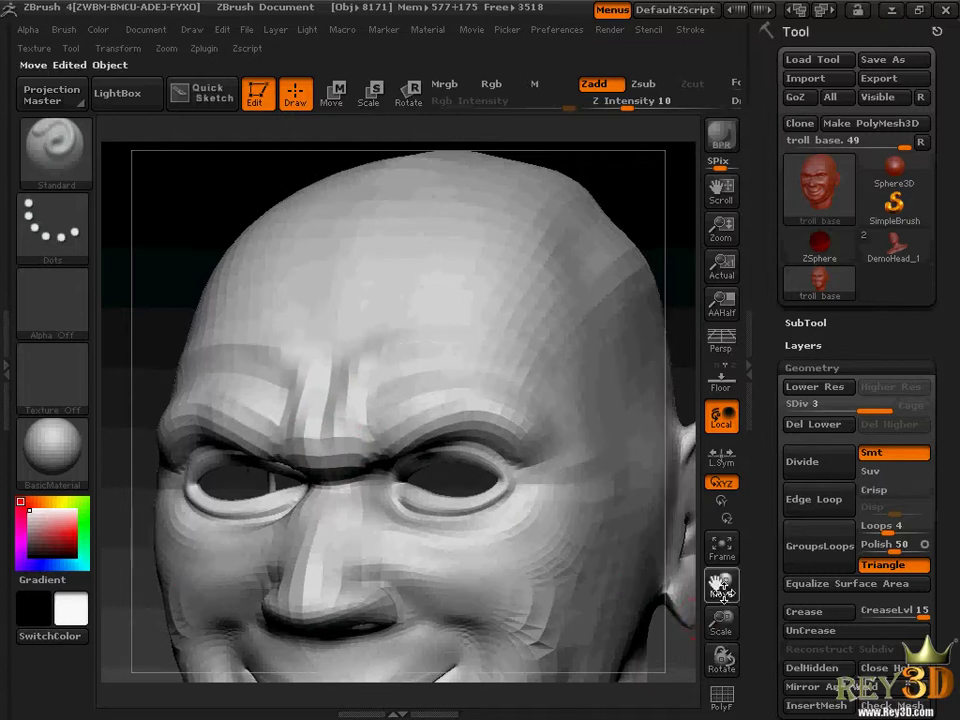
mouse_move(721, 655)
left_mouse_down()
mouse_move(764, 656)
mouse_move(750, 640)
left_mouse_up()
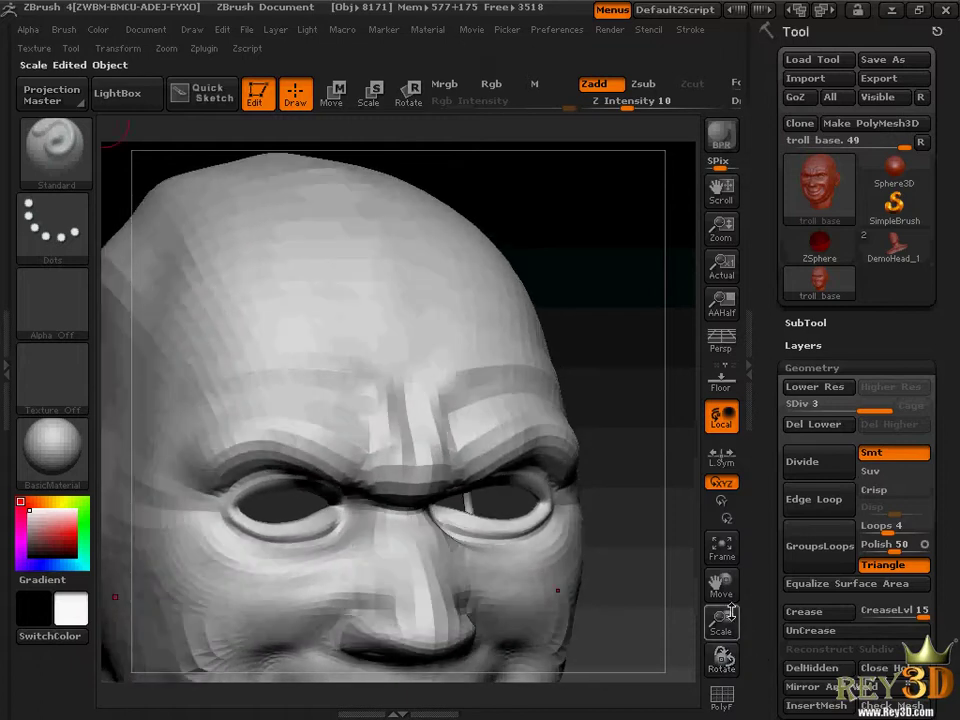
mouse_move(721, 585)
left_mouse_down()
mouse_move(597, 353)
mouse_move(553, 381)
left_mouse_up()
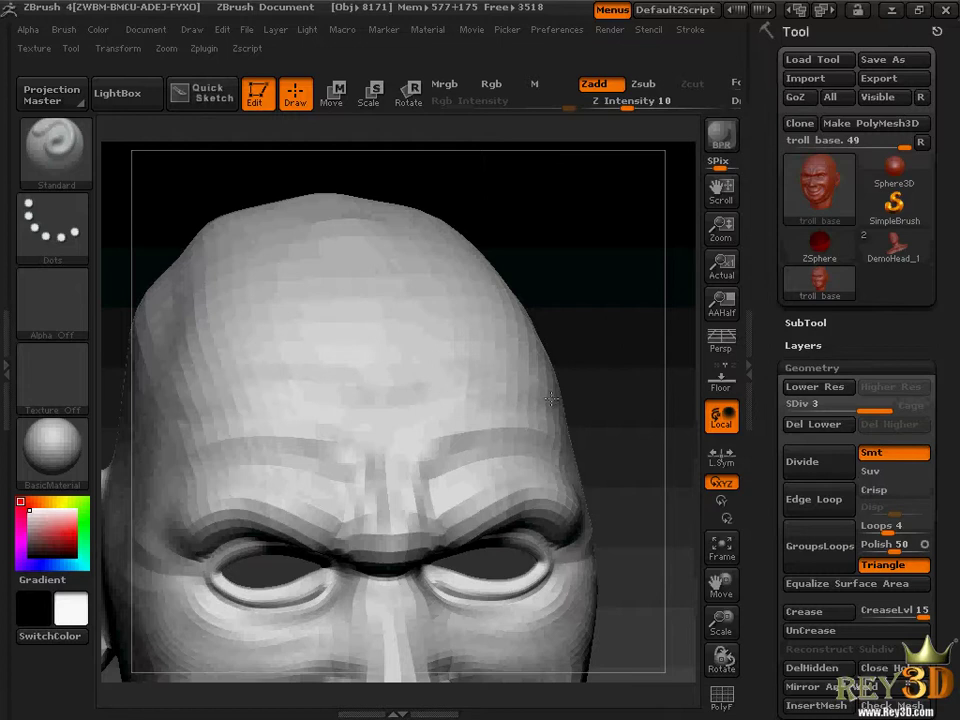
left_click_drag(582, 320, 440, 338)
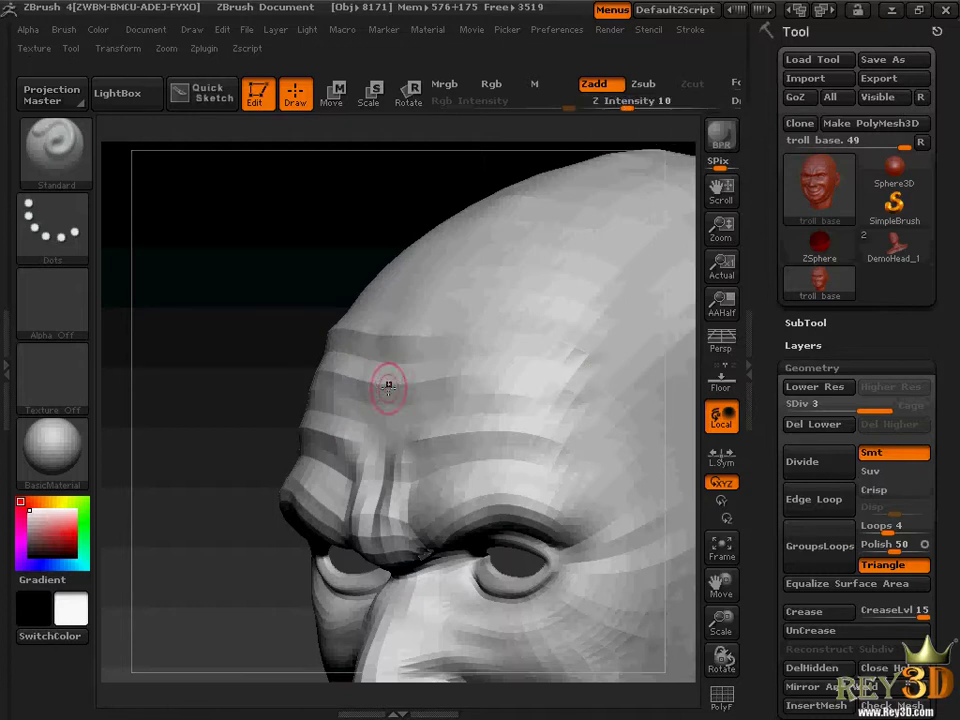
Step: Stroke stacked horizontal wrinkles across the forehead, checking several angles, then frame the head
left_click_drag(355, 461, 400, 461)
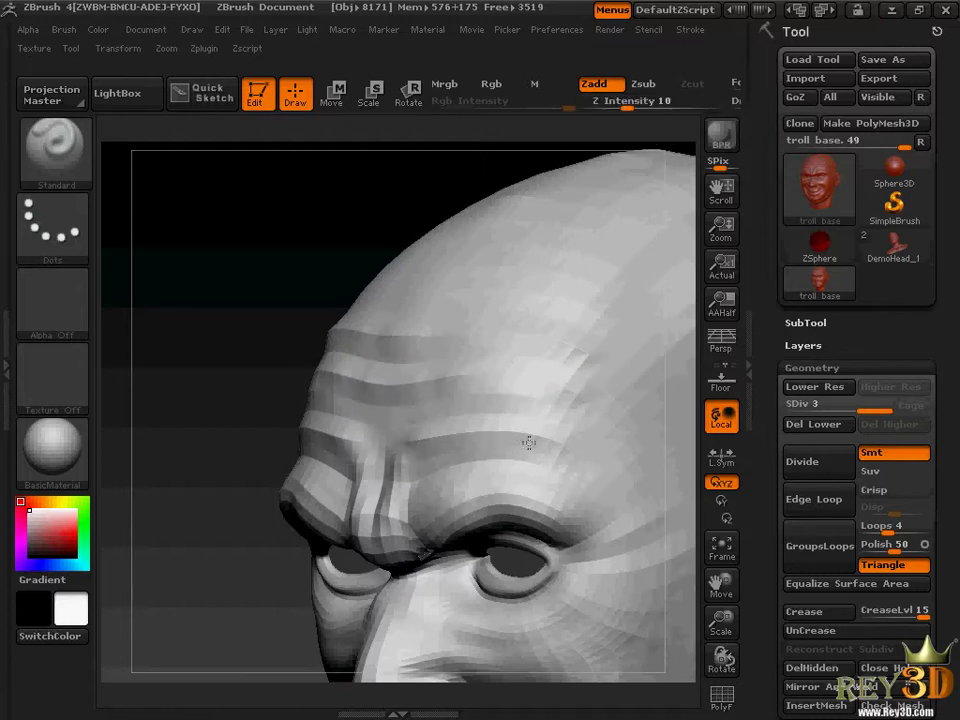
mouse_move(205, 411)
left_mouse_down()
mouse_move(302, 369)
mouse_move(390, 457)
left_mouse_up()
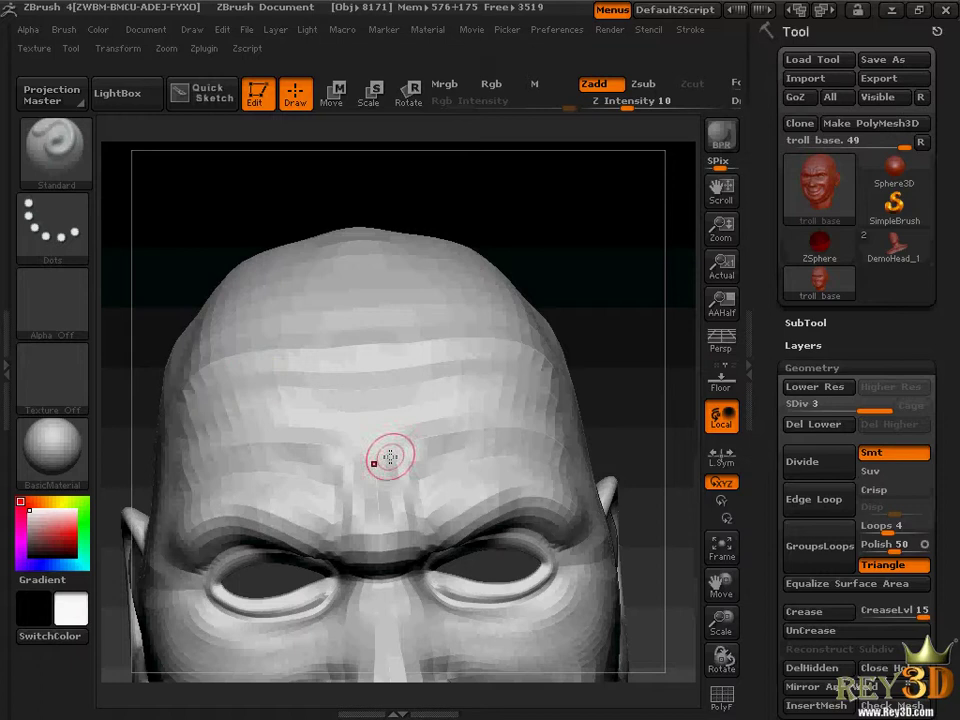
left_click_drag(140, 215, 218, 369)
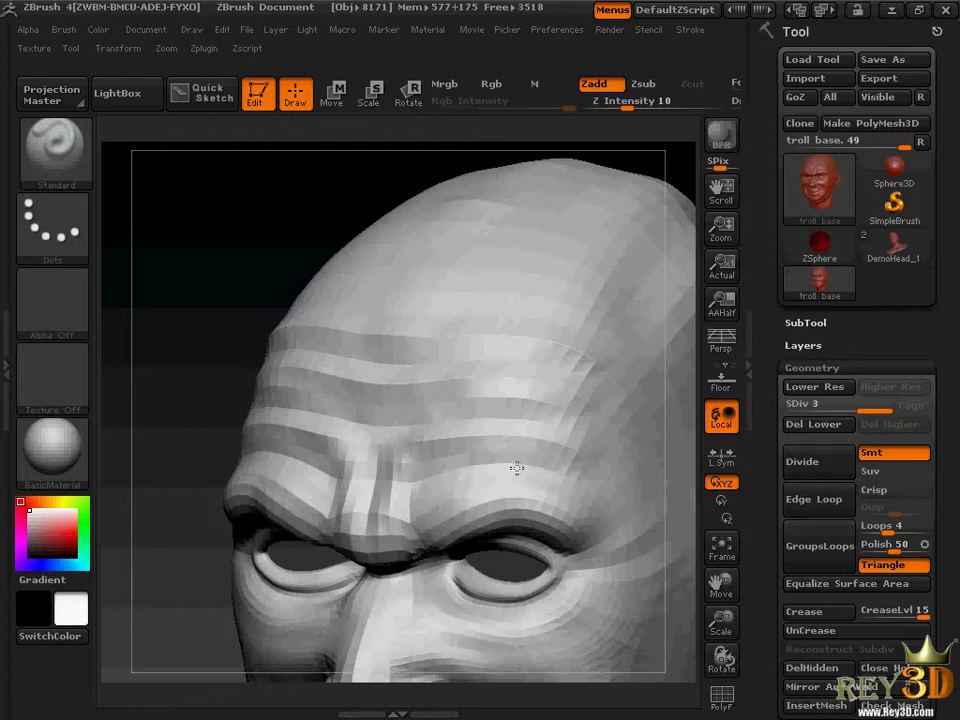
left_click_drag(377, 521, 250, 435)
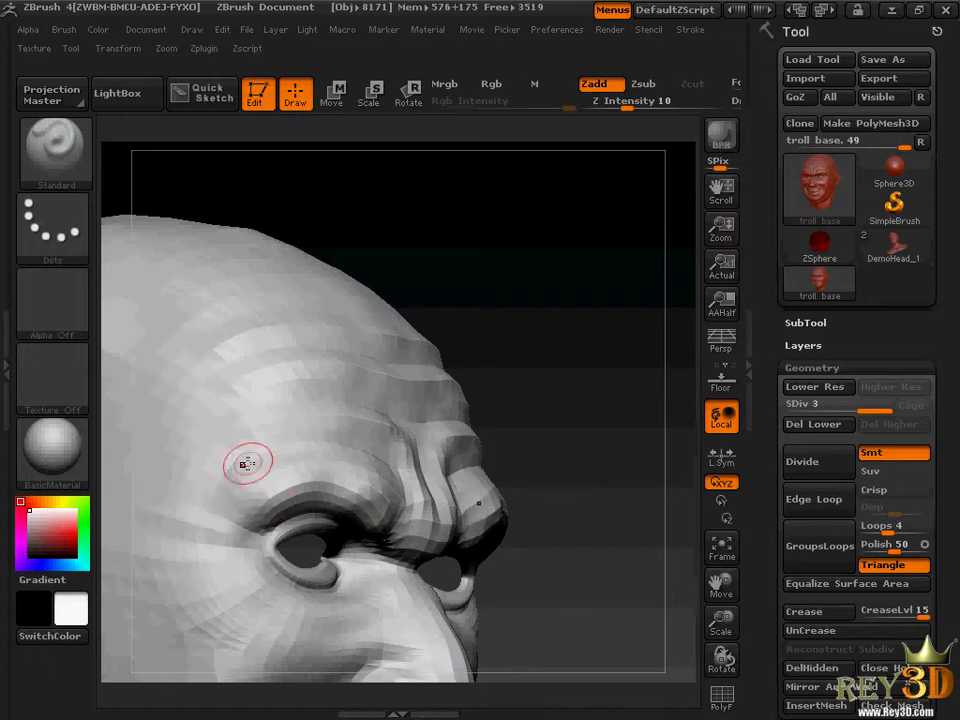
key("f")
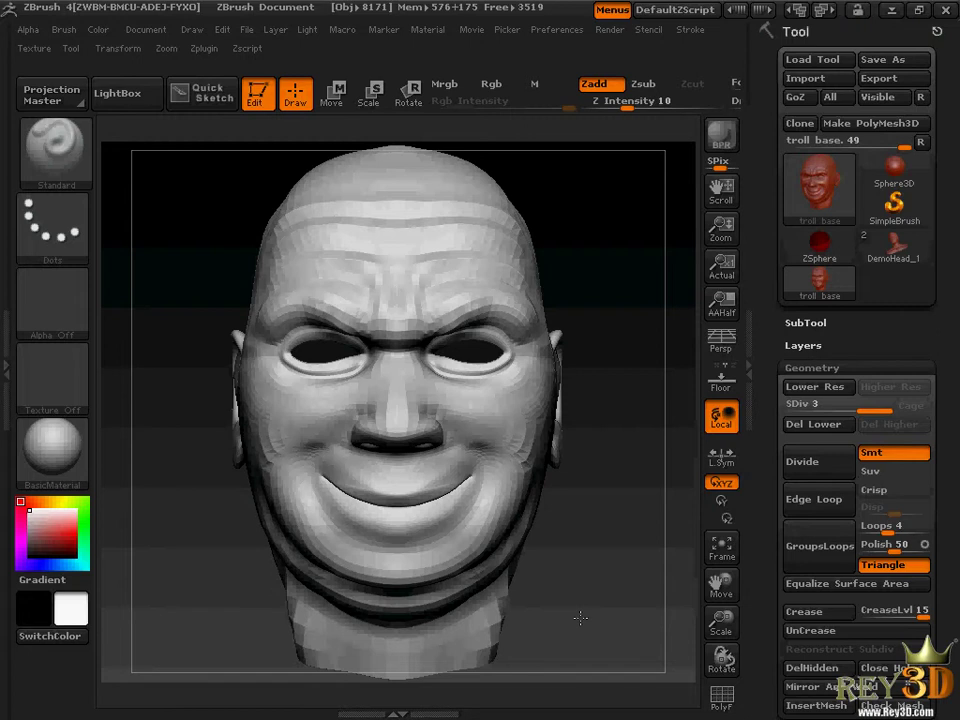
mouse_move(560, 520)
left_mouse_down("shift")
mouse_move(575, 534)
mouse_move(545, 545)
left_mouse_up("shift")
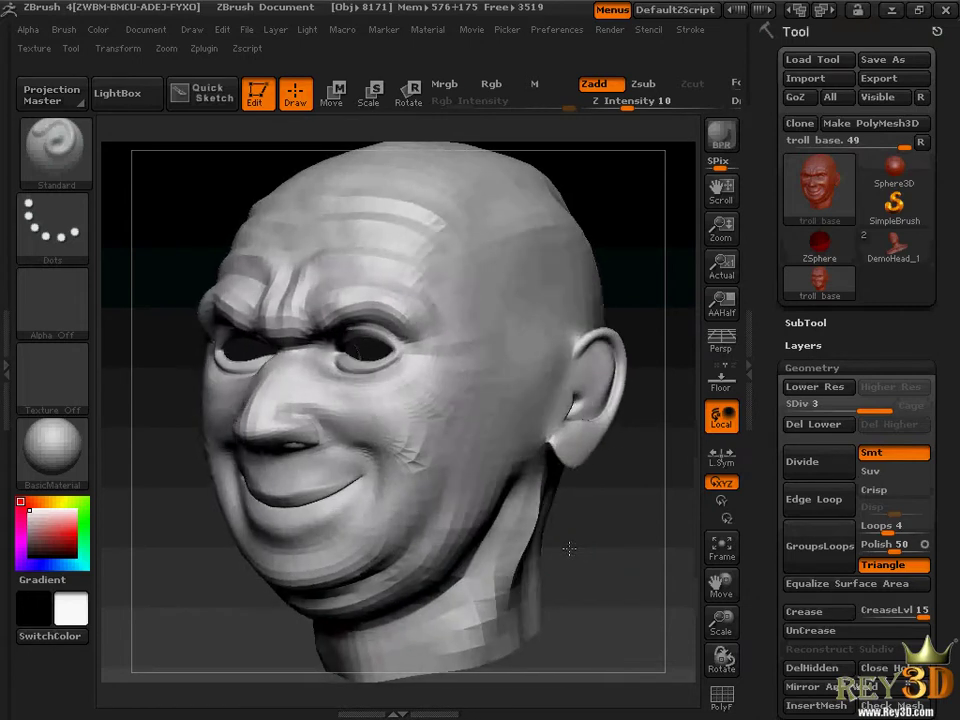
mouse_move(731, 619)
left_mouse_down()
mouse_move(536, 519)
mouse_move(611, 523)
mouse_move(512, 516)
mouse_move(609, 521)
mouse_move(517, 522)
mouse_move(589, 516)
mouse_move(583, 521)
mouse_move(550, 445)
left_mouse_up()
mouse_move(721, 585)
left_mouse_down()
mouse_move(745, 621)
mouse_move(729, 606)
mouse_move(795, 666)
left_mouse_up()
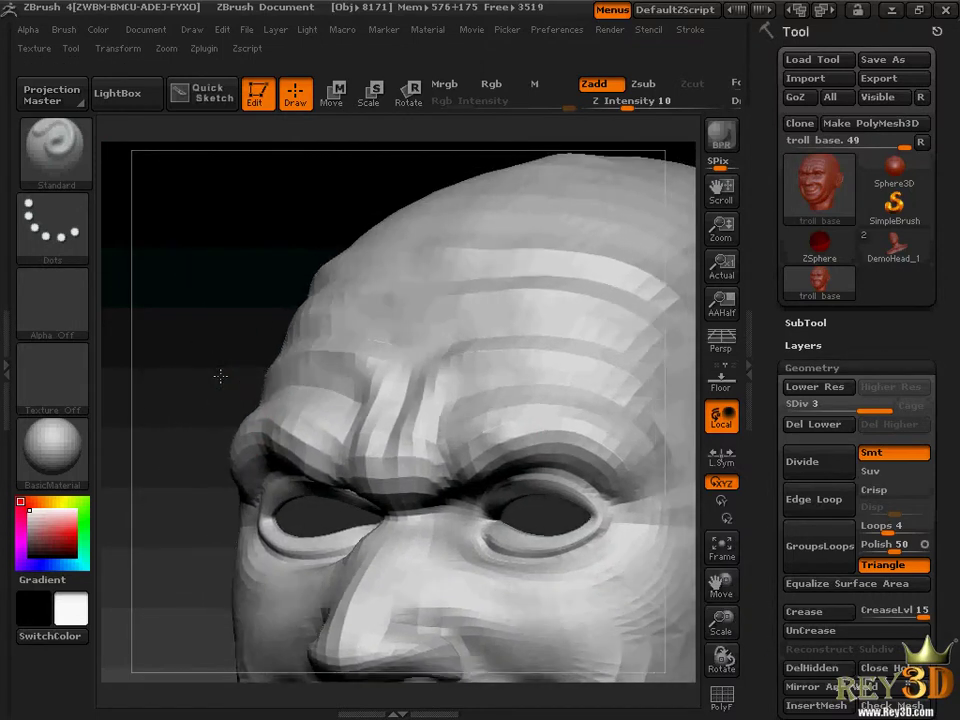
left_click_drag(220, 376, 212, 374)
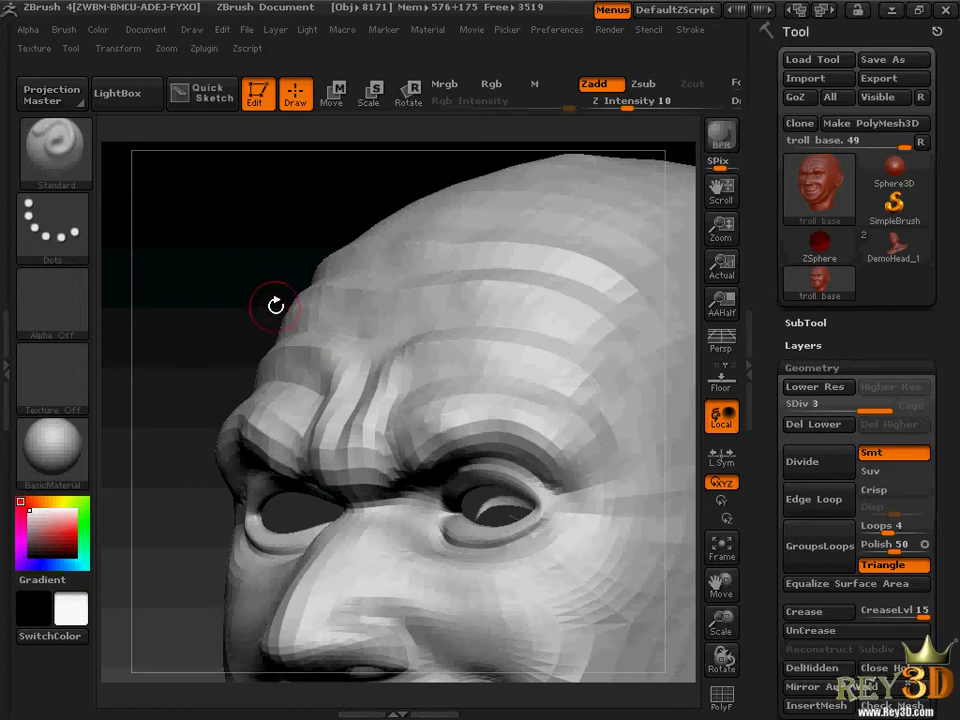
Step: With the Move brush, push the brow ridge forward over the eye from profile and front views
key("b")
key("m")
key("v")
key("space")
left_click_drag(347, 391, 193, 300)
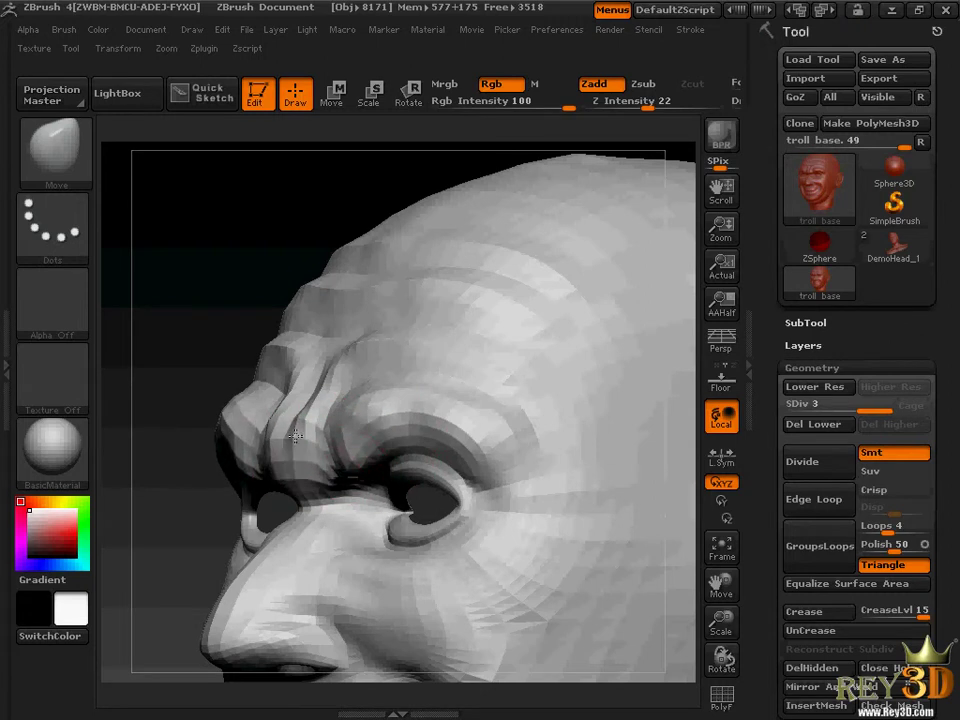
mouse_move(307, 416)
left_mouse_down()
mouse_move(655, 560)
mouse_move(515, 555)
mouse_move(624, 555)
mouse_move(570, 557)
mouse_move(579, 557)
left_mouse_up()
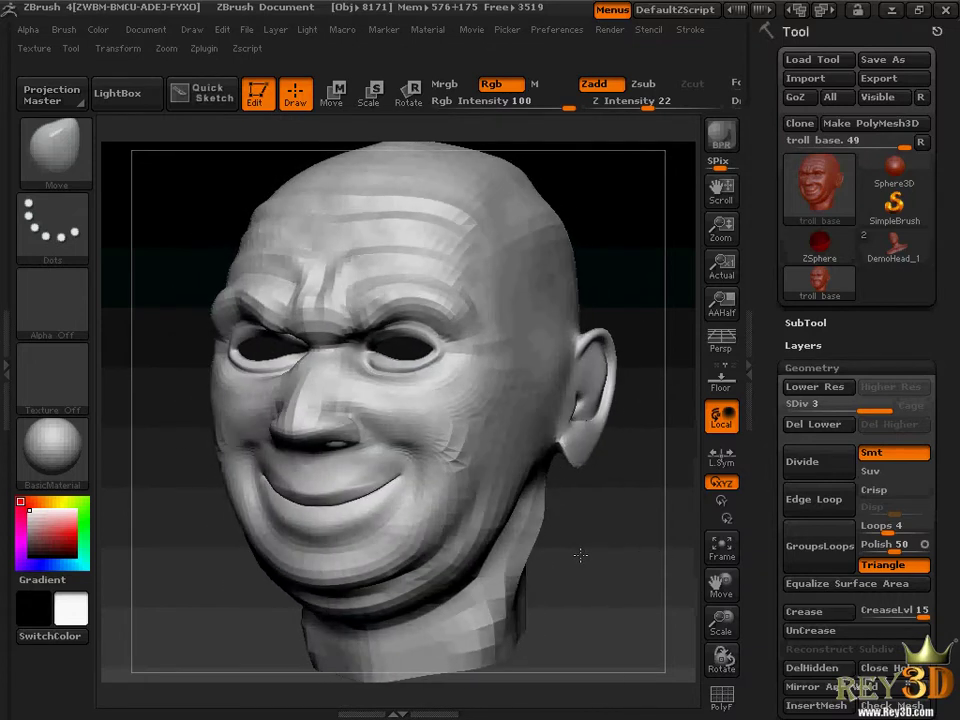
left_click_drag(721, 623, 724, 645)
mouse_move(721, 586)
left_mouse_down()
mouse_move(724, 640)
mouse_move(724, 596)
mouse_move(500, 586)
left_mouse_up()
Step: Return to the Standard brush with a smaller Draw Size for eyelid work
key("b")
key("s")
key("t")
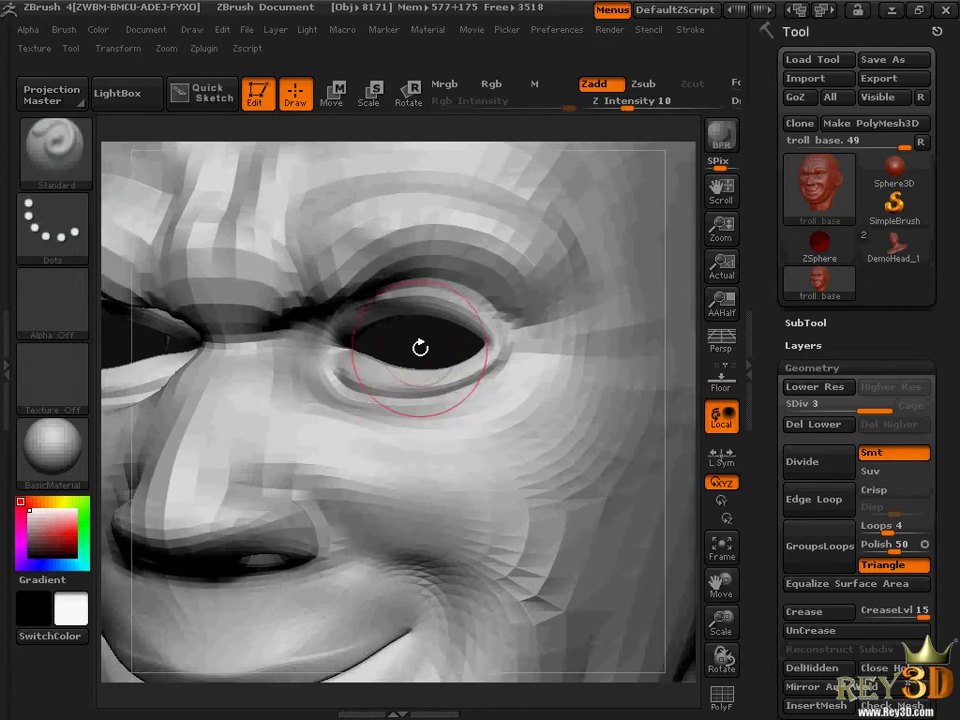
left_click_drag(417, 343, 420, 350)
key("space")
left_click_drag(425, 433, 383, 433)
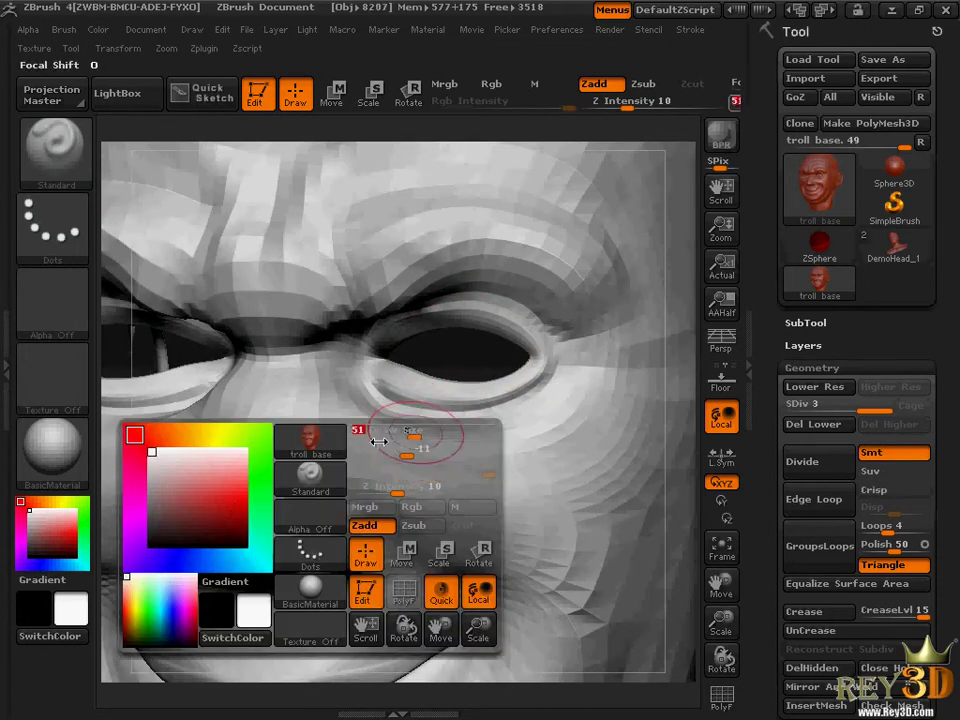
key("space")
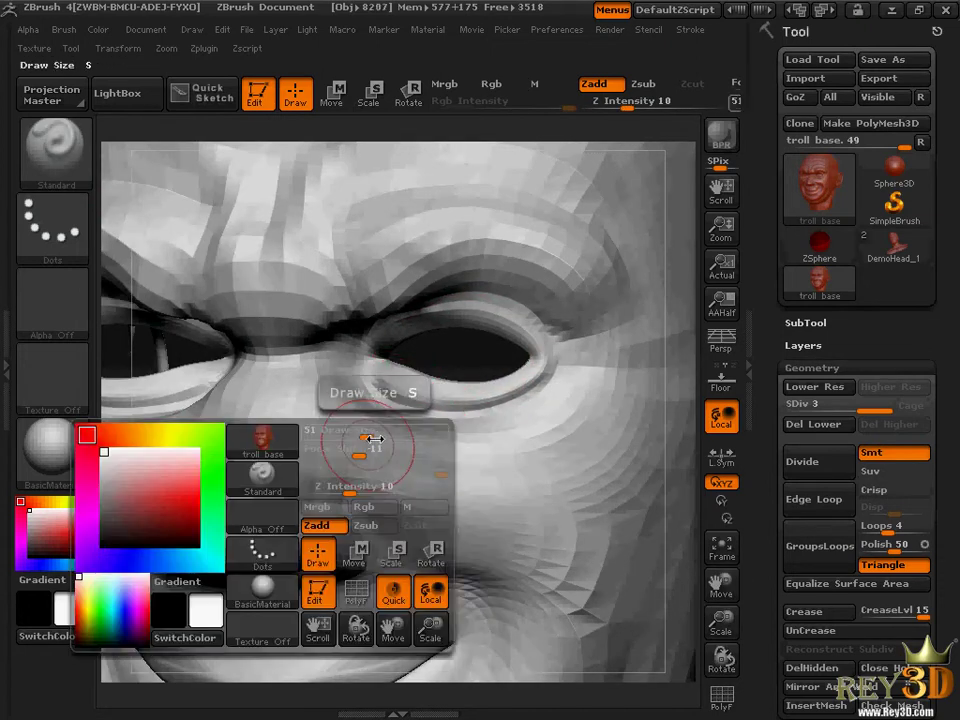
Step: Thicken the upper and lower eyelid rims on both sides of the face
left_click_drag(428, 368, 419, 365)
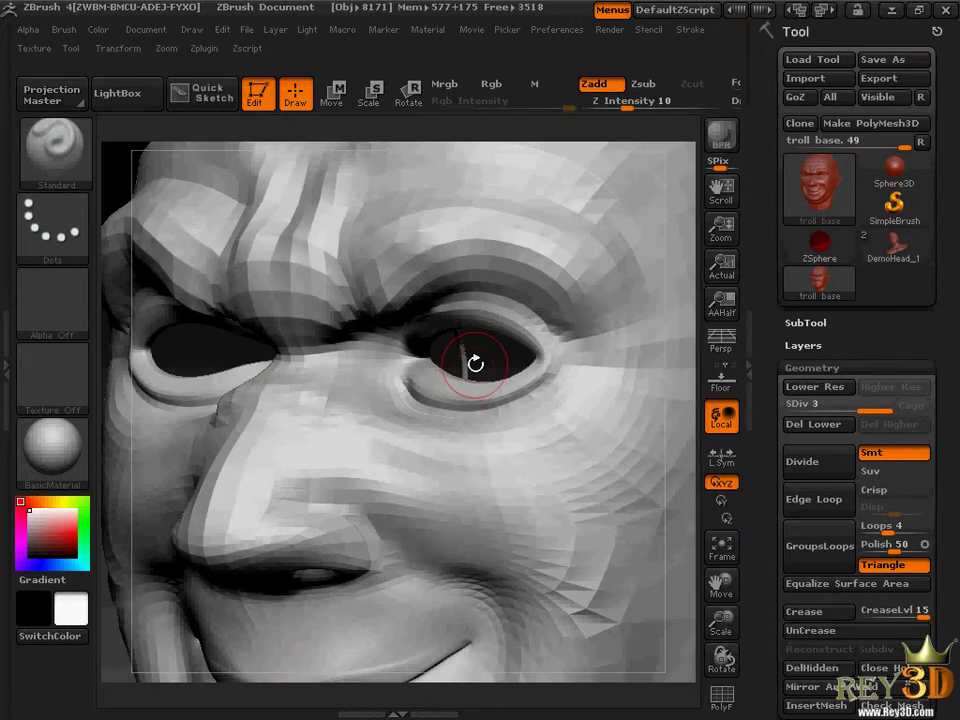
left_click_drag(475, 364, 467, 444)
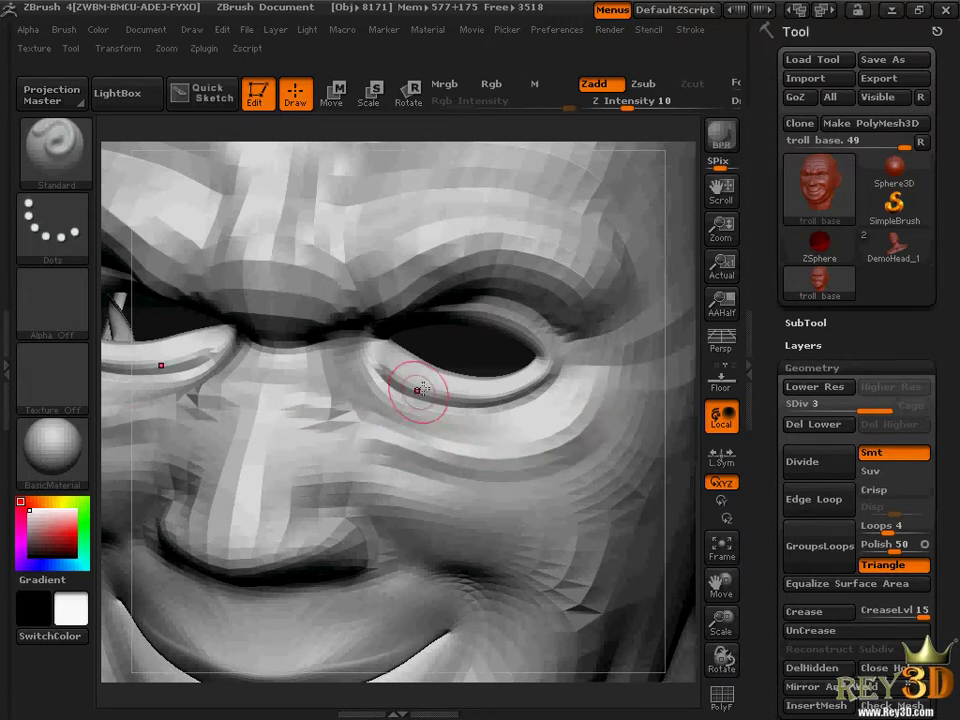
mouse_move(418, 388)
left_mouse_down()
mouse_move(413, 352)
mouse_move(304, 353)
left_mouse_up()
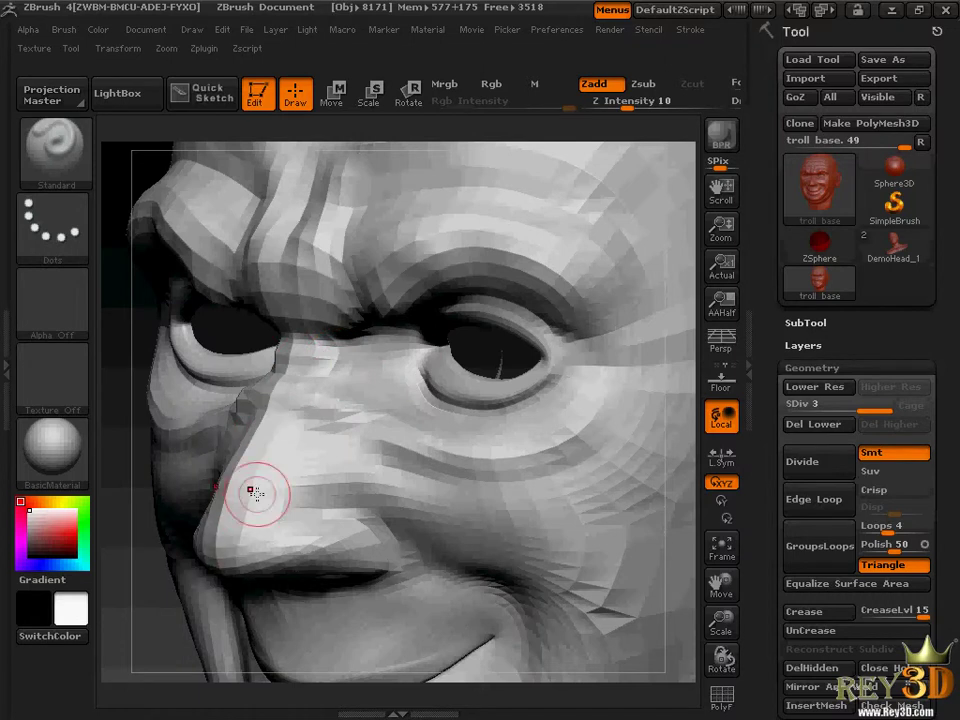
mouse_move(499, 349)
left_mouse_down()
mouse_move(509, 334)
mouse_move(504, 343)
mouse_move(546, 354)
left_mouse_up()
mouse_move(720, 582)
left_mouse_down()
mouse_move(717, 627)
mouse_move(720, 582)
mouse_move(583, 523)
mouse_move(542, 407)
left_mouse_up()
Step: Refine the lid folds with an even smaller brush, then frame the head frontally
key("space")
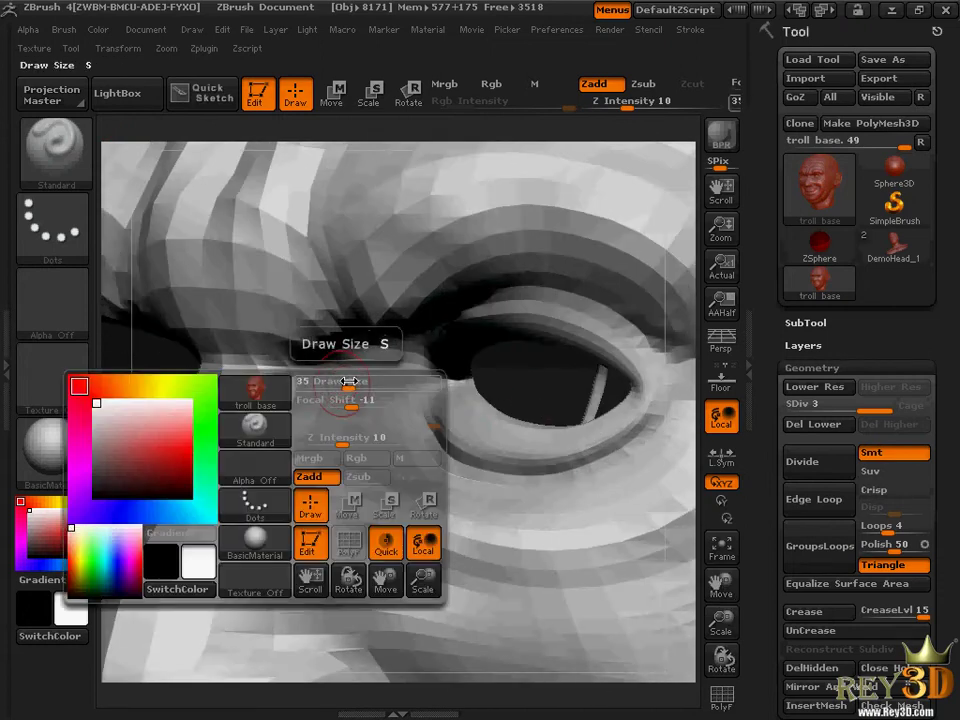
left_click_drag(350, 385, 330, 385)
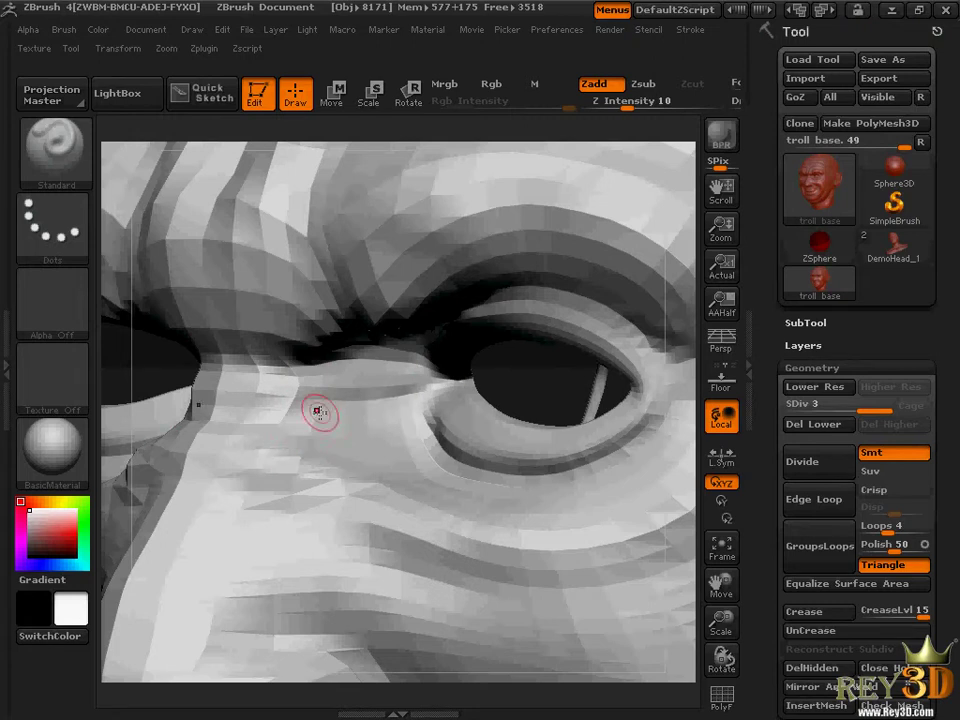
key("space")
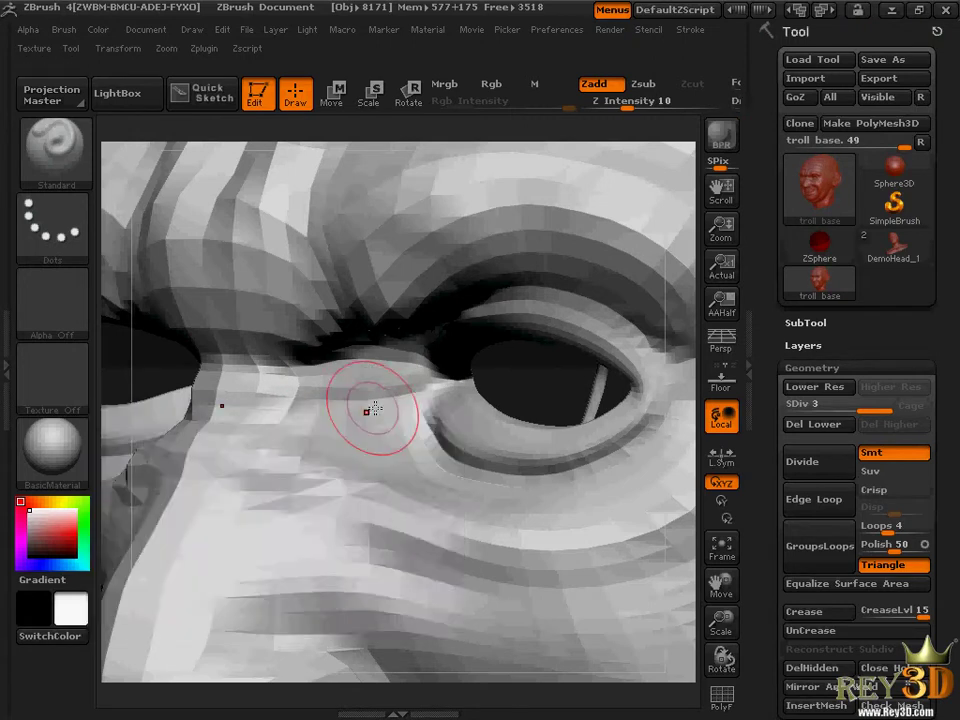
key("space")
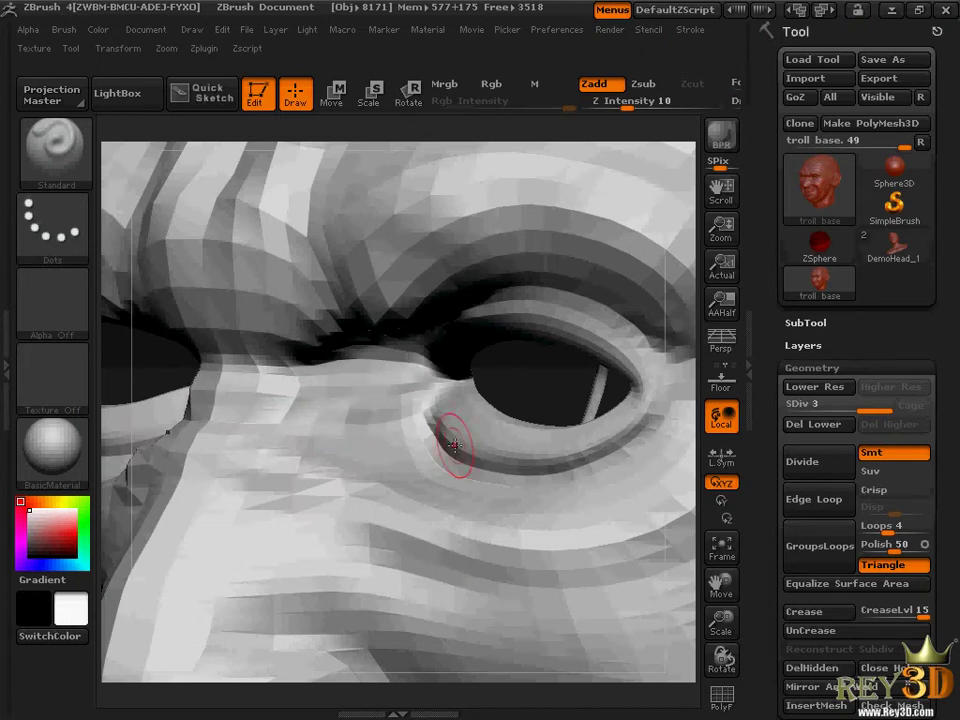
key("f")
mouse_move(587, 533)
left_mouse_down("shift")
mouse_move(604, 521)
mouse_move(600, 497)
left_mouse_up("shift")
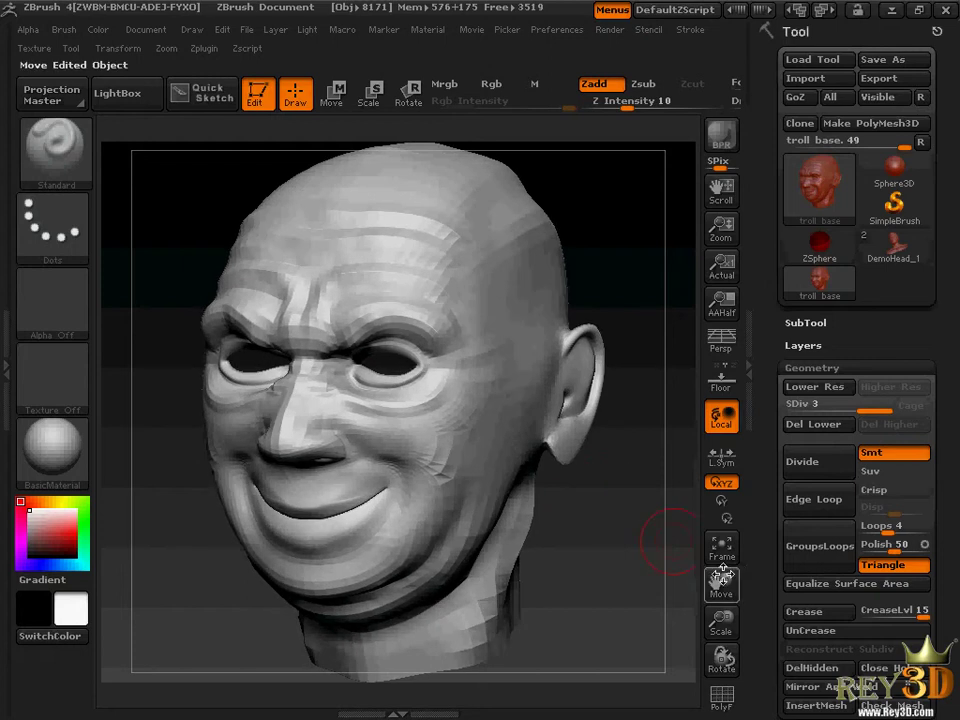
Step: Smooth the bridge between the brows with the Smooth Valance brush at intensity 100
mouse_move(721, 620)
left_mouse_down()
mouse_move(741, 626)
mouse_move(721, 585)
mouse_move(721, 618)
mouse_move(721, 585)
mouse_move(735, 640)
mouse_move(735, 600)
mouse_move(712, 570)
left_mouse_up()
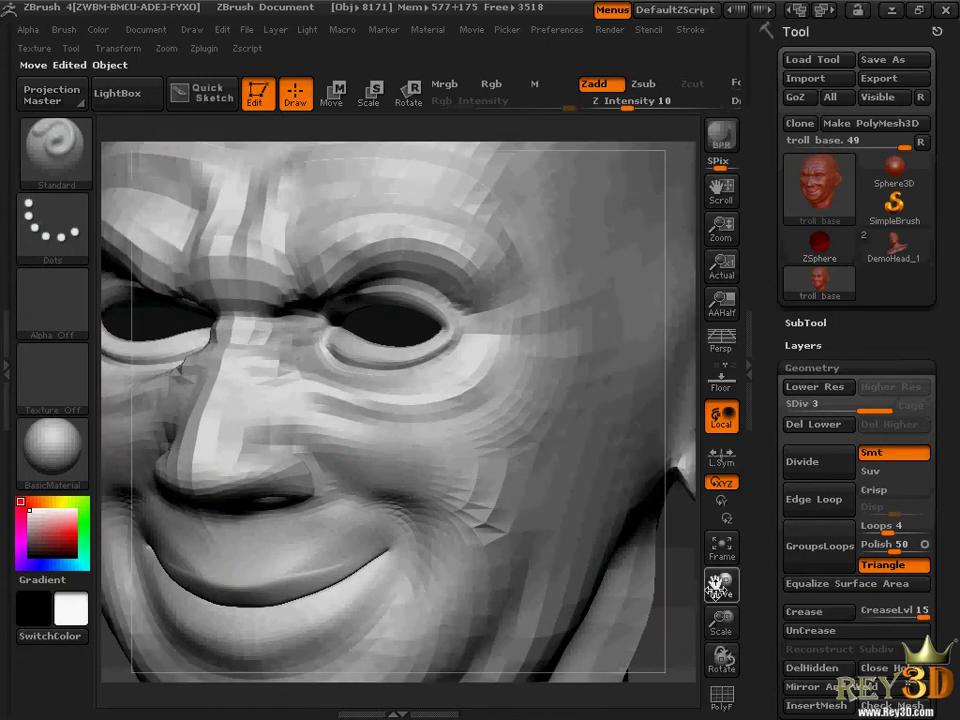
key("s")
key("space")
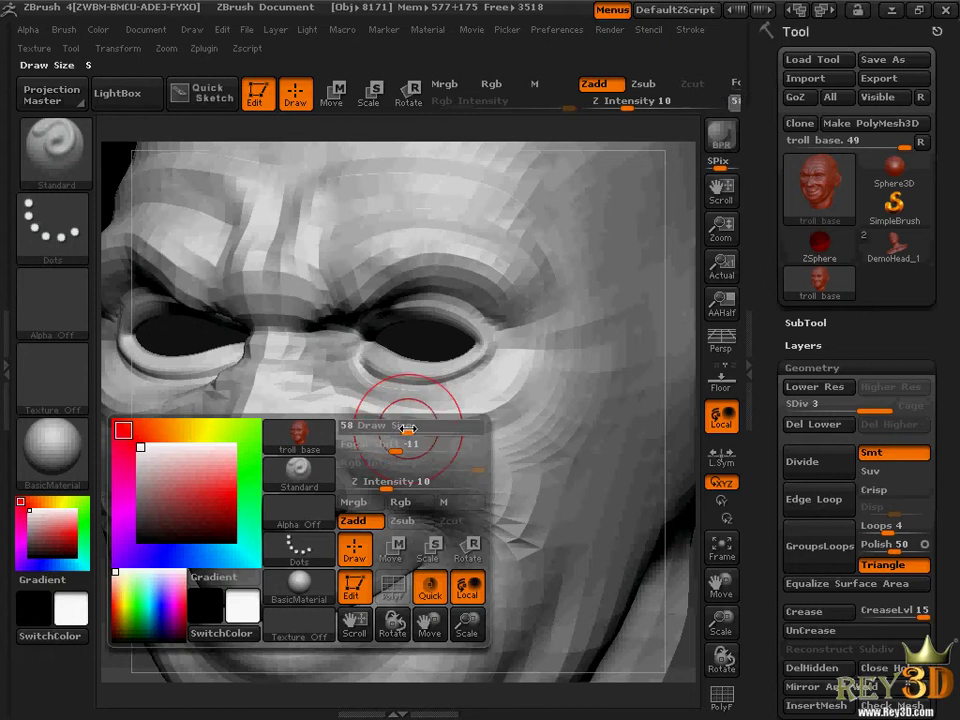
key("shift")
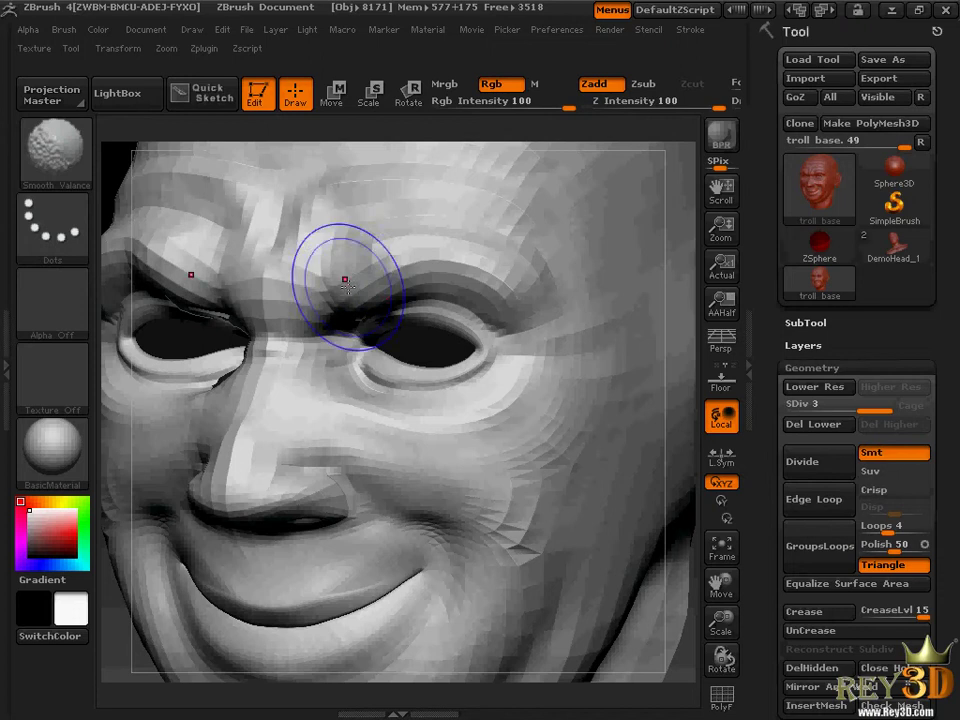
Step: Frame the head and turn to a zoomed left profile of the cheek
left_click_drag(429, 343, 440, 331)
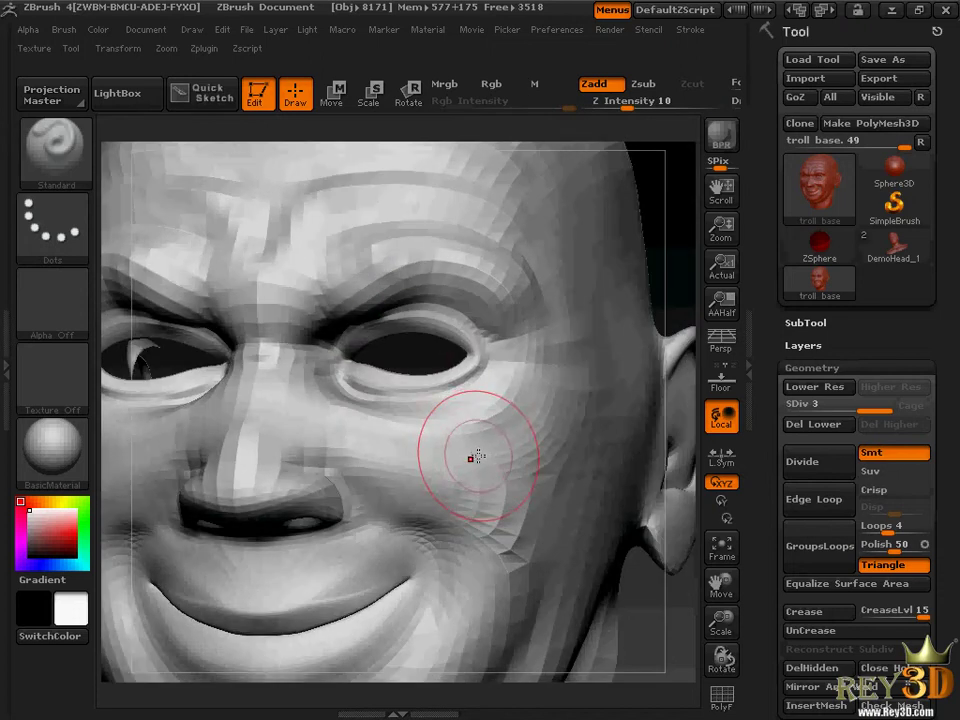
key("f")
mouse_move(613, 568)
left_mouse_down()
mouse_move(653, 568)
mouse_move(560, 538)
left_mouse_up()
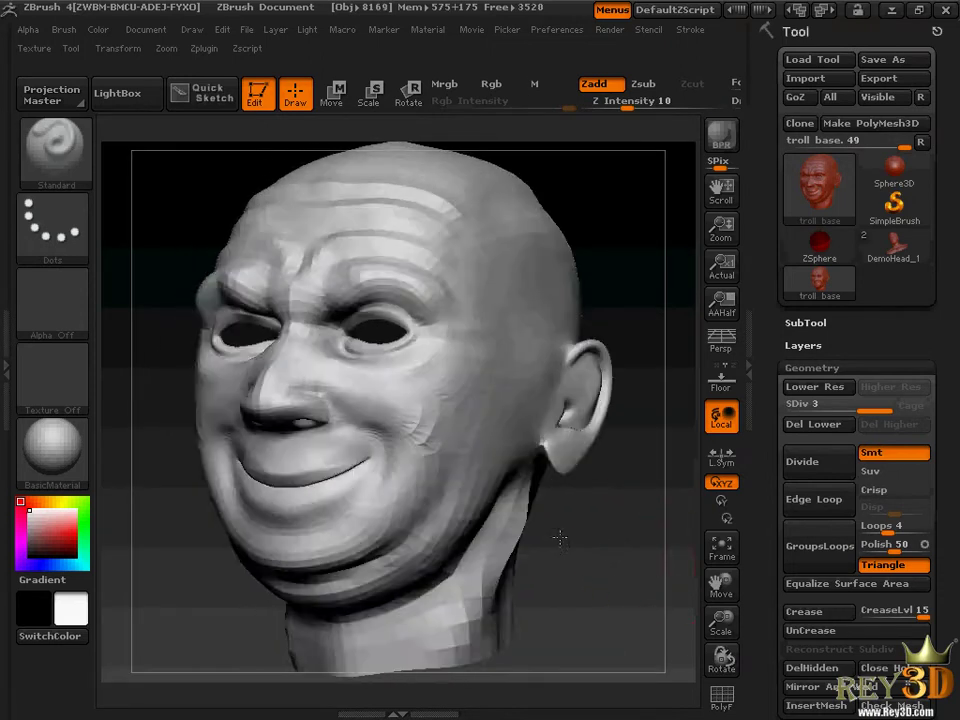
mouse_move(604, 281)
left_mouse_down()
mouse_move(565, 318)
mouse_move(600, 400)
left_mouse_up()
mouse_move(722, 622)
left_mouse_down()
mouse_move(733, 597)
mouse_move(778, 632)
left_mouse_up()
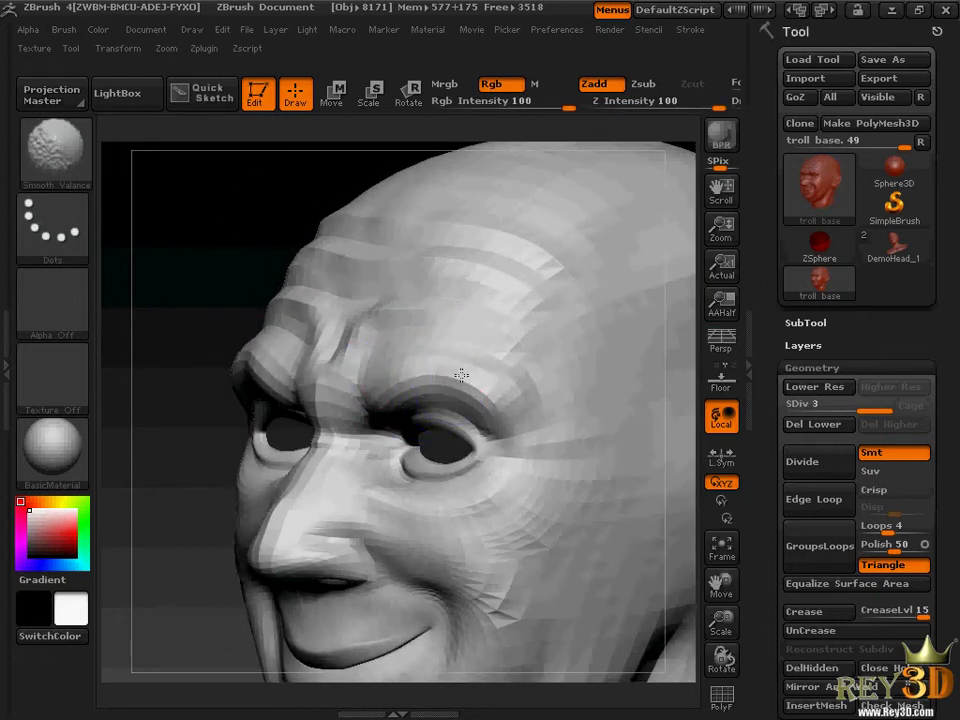
Step: Round out both cheeks beside the grin, checking from front, side and below
left_click_drag(242, 355, 260, 308, "shift")
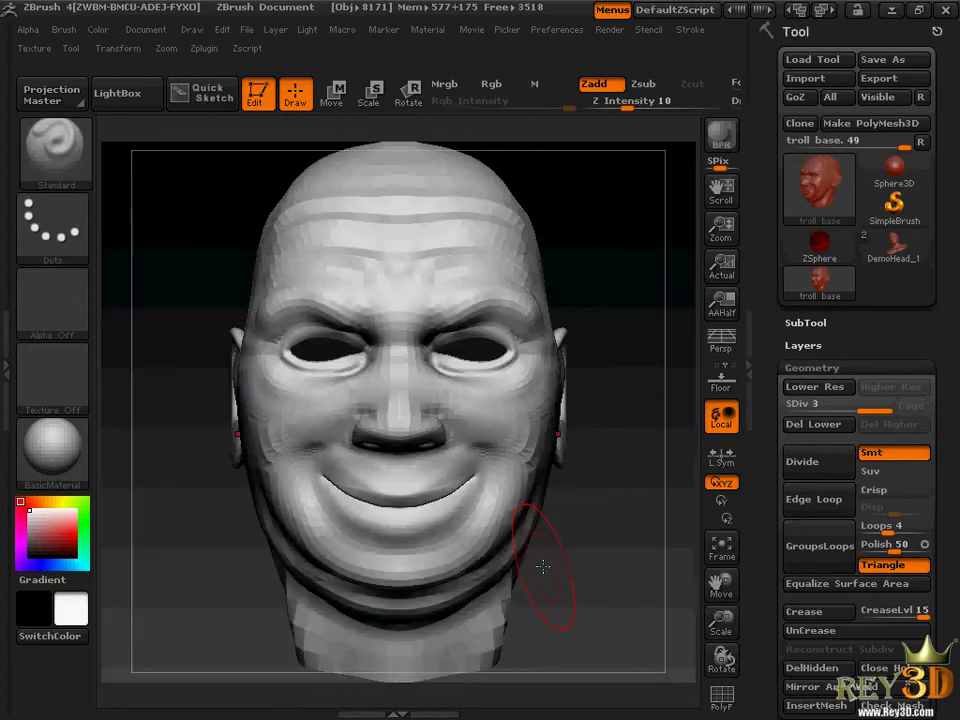
mouse_move(544, 566)
left_mouse_down()
mouse_move(615, 579)
mouse_move(611, 553)
mouse_move(587, 573)
mouse_move(617, 568)
mouse_move(607, 572)
mouse_move(619, 555)
mouse_move(540, 536)
left_mouse_up()
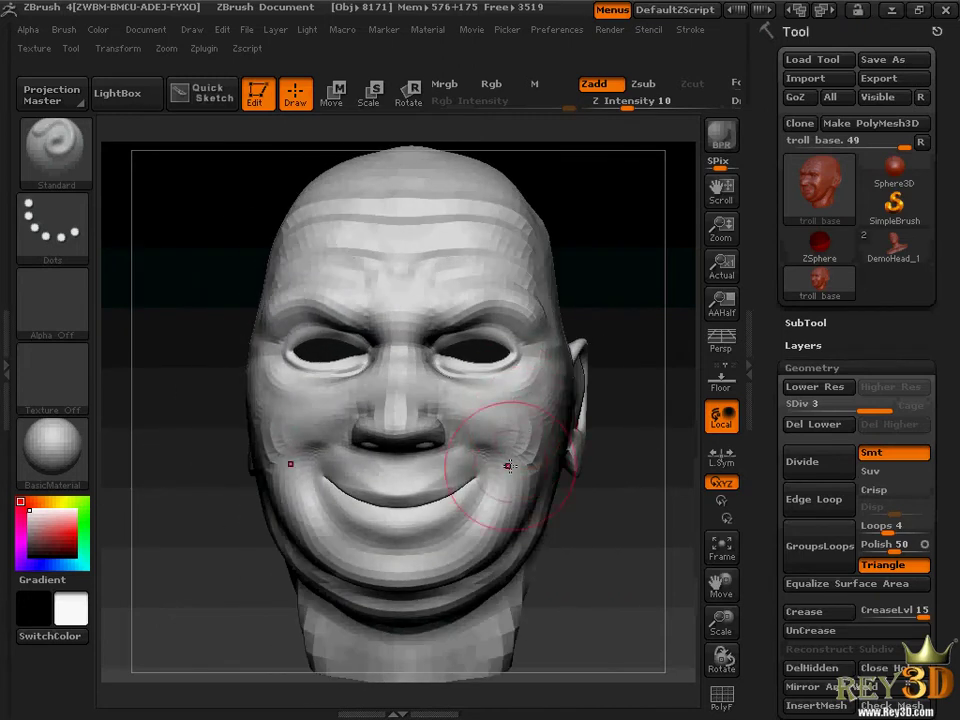
mouse_move(605, 550)
left_mouse_down()
mouse_move(597, 409)
mouse_move(525, 476)
mouse_move(611, 536)
mouse_move(623, 570)
mouse_move(662, 569)
left_mouse_up()
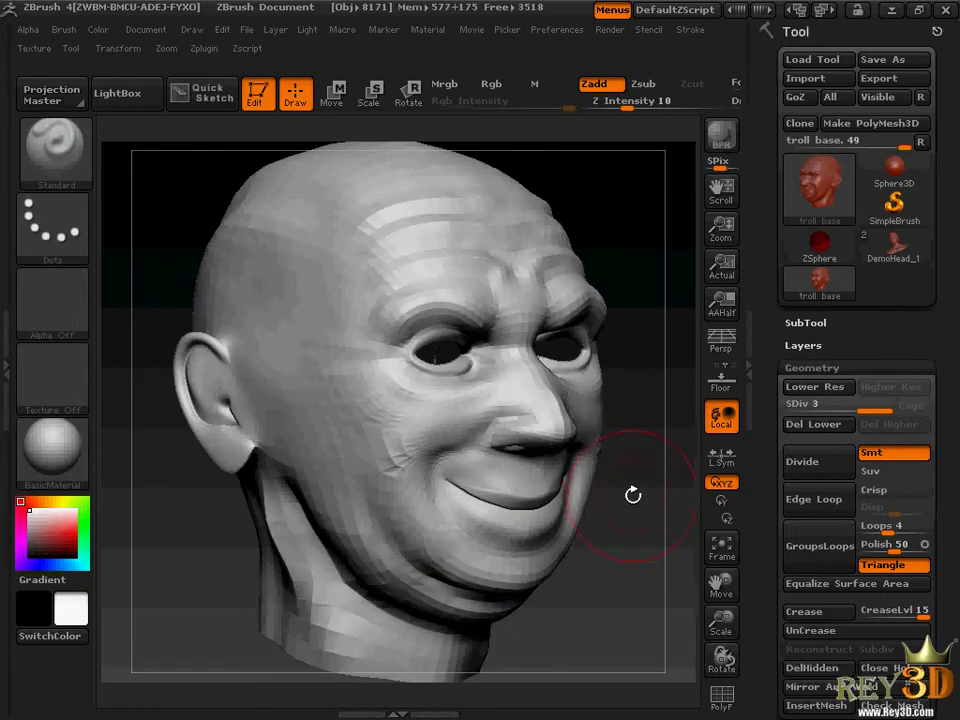
mouse_move(706, 622)
left_mouse_down()
mouse_move(698, 591)
mouse_move(601, 492)
mouse_move(375, 497)
mouse_move(546, 497)
mouse_move(587, 489)
mouse_move(559, 471)
mouse_move(529, 474)
mouse_move(626, 469)
left_mouse_up()
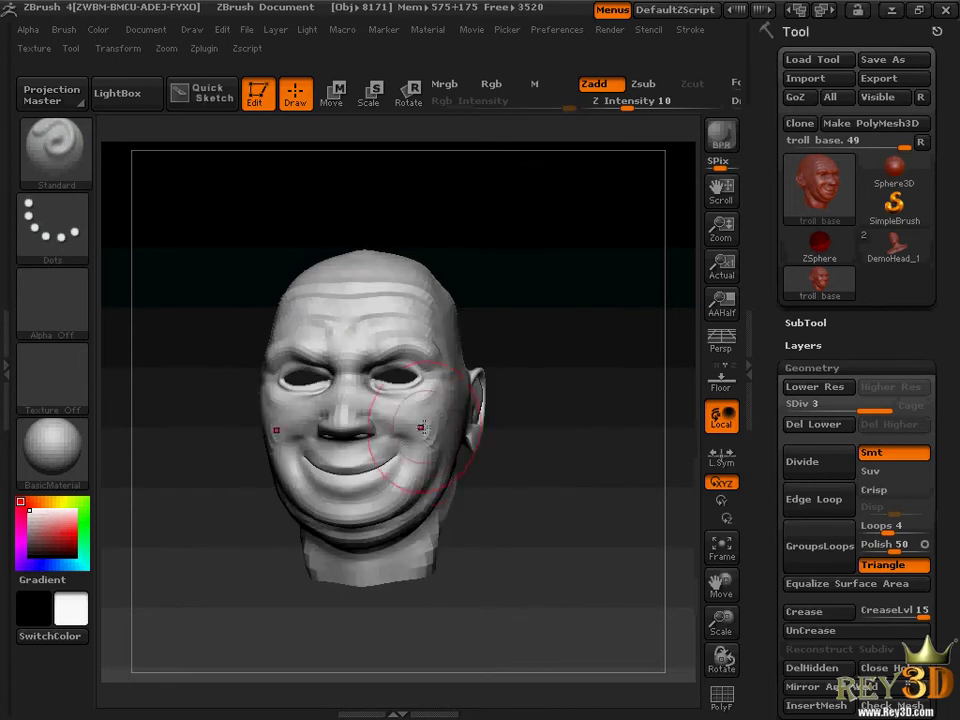
Step: Build up the ear's outer rim and deepen its inner bowl from a side view
mouse_move(455, 452)
left_mouse_down()
mouse_move(519, 467)
mouse_move(455, 410)
mouse_move(559, 463)
mouse_move(451, 397)
left_mouse_up()
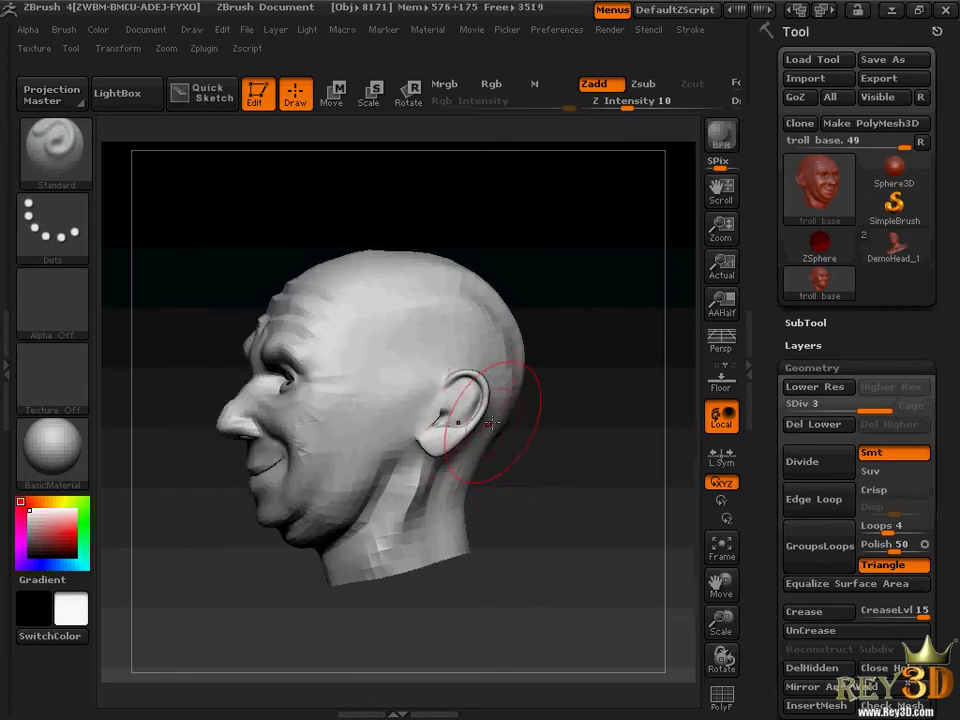
left_click_drag(721, 621, 724, 605)
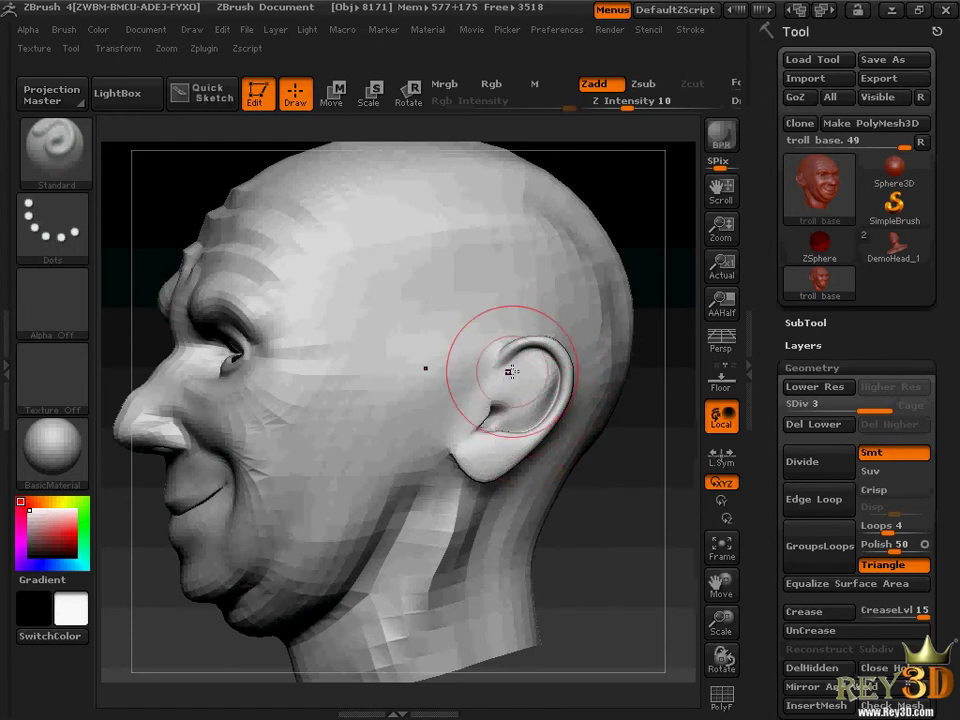
left_click_drag(720, 618, 707, 617)
mouse_move(568, 497)
left_mouse_down()
mouse_move(481, 513)
mouse_move(589, 489)
mouse_move(656, 489)
mouse_move(463, 498)
mouse_move(626, 489)
left_mouse_up()
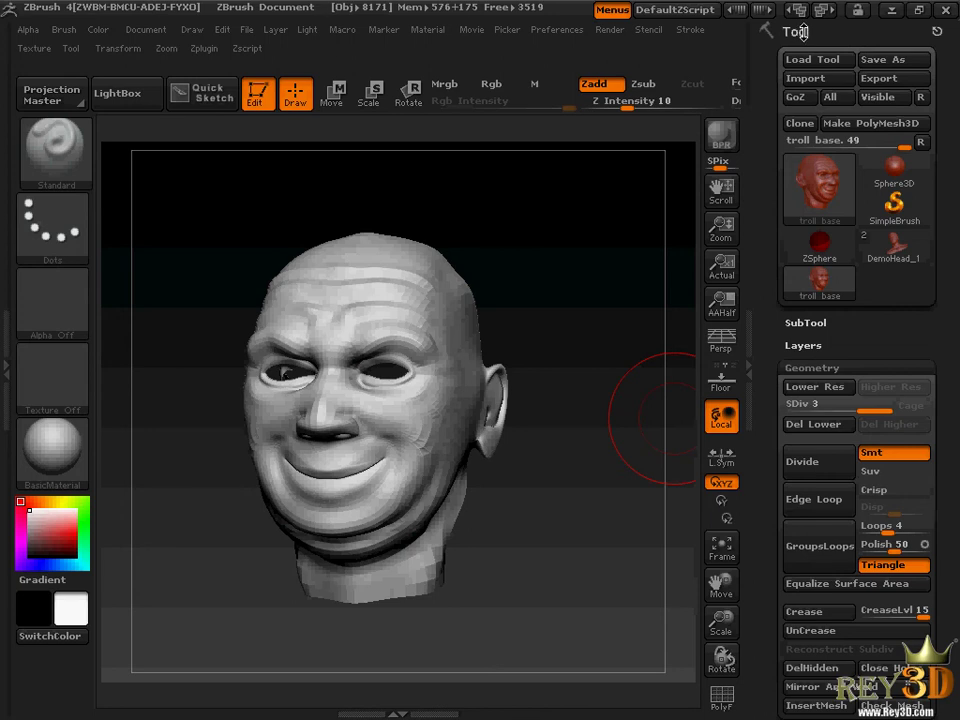
Step: Save the sculpt with Save As as the ZTL file 'troll base 2' on the Desktop
left_click(902, 58)
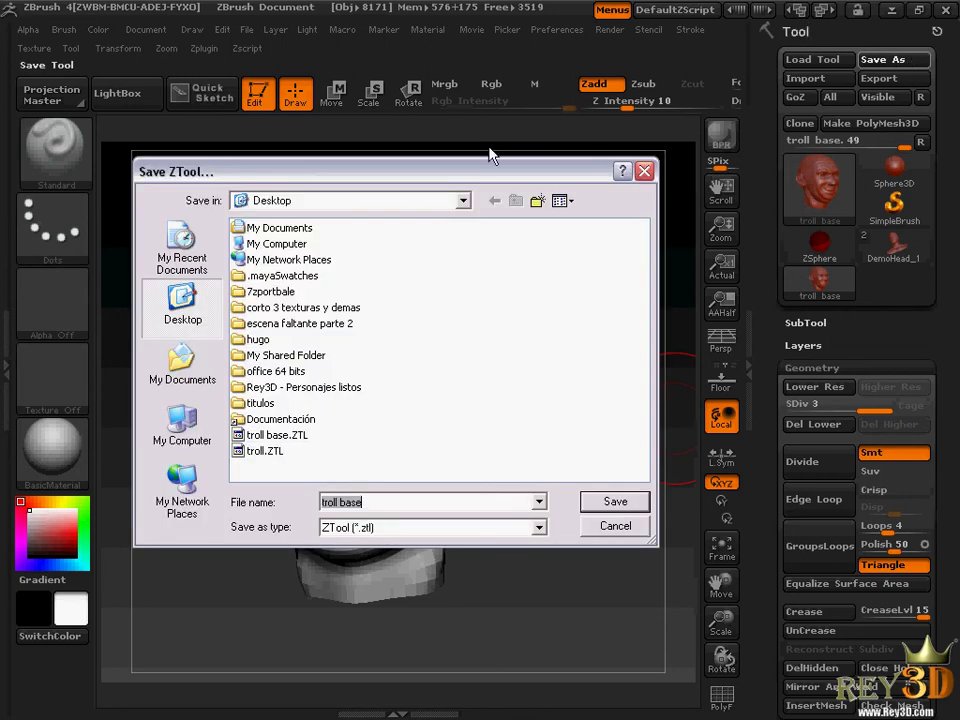
left_click(273, 450)
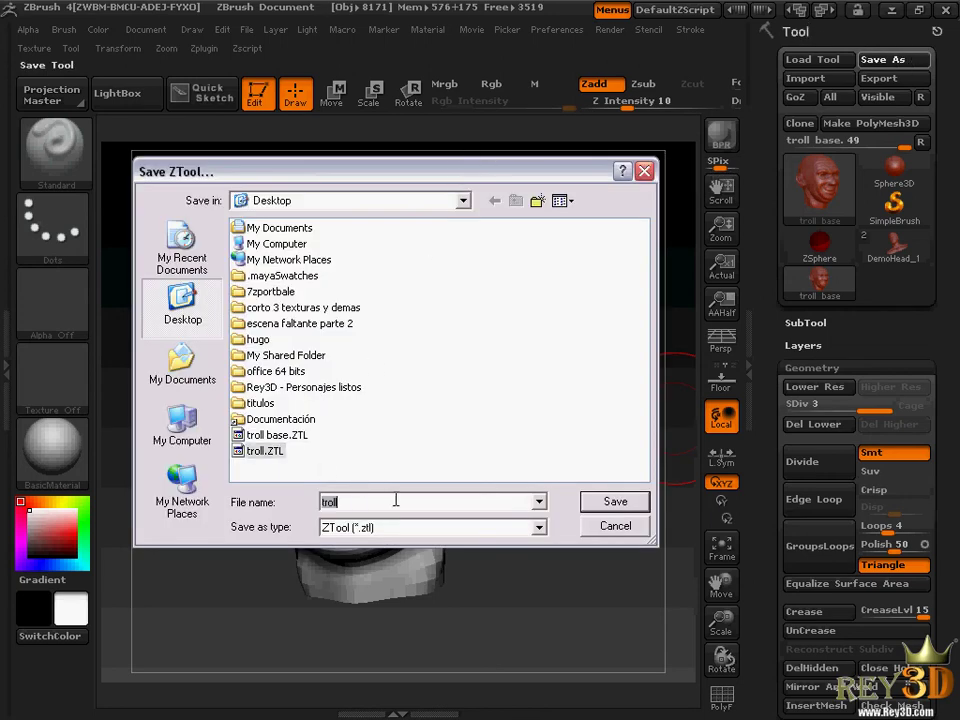
left_click(275, 435)
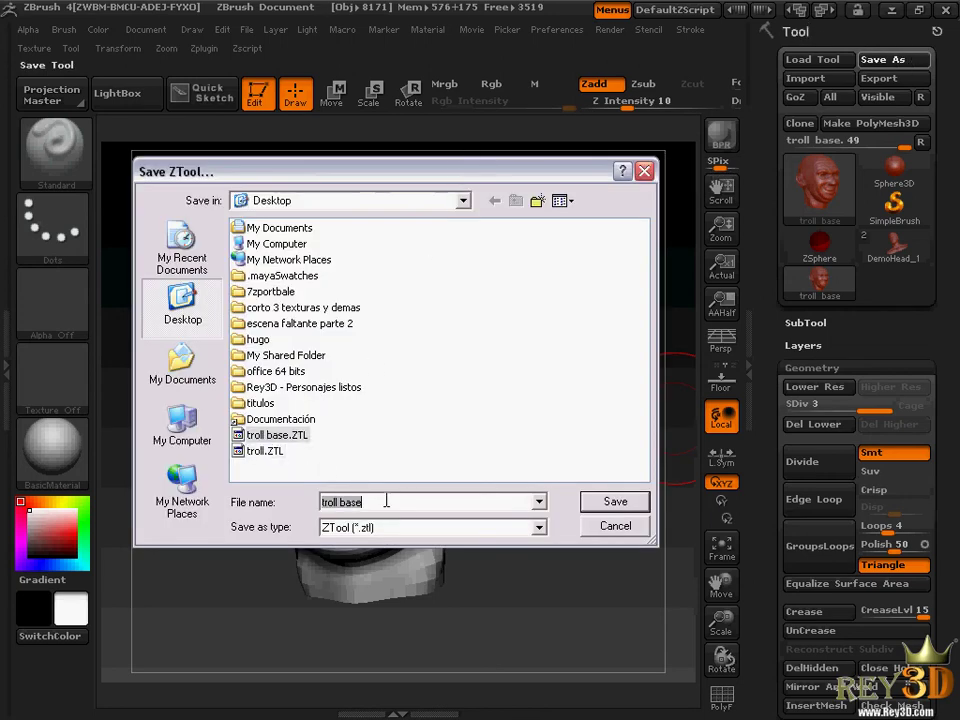
key("Return")
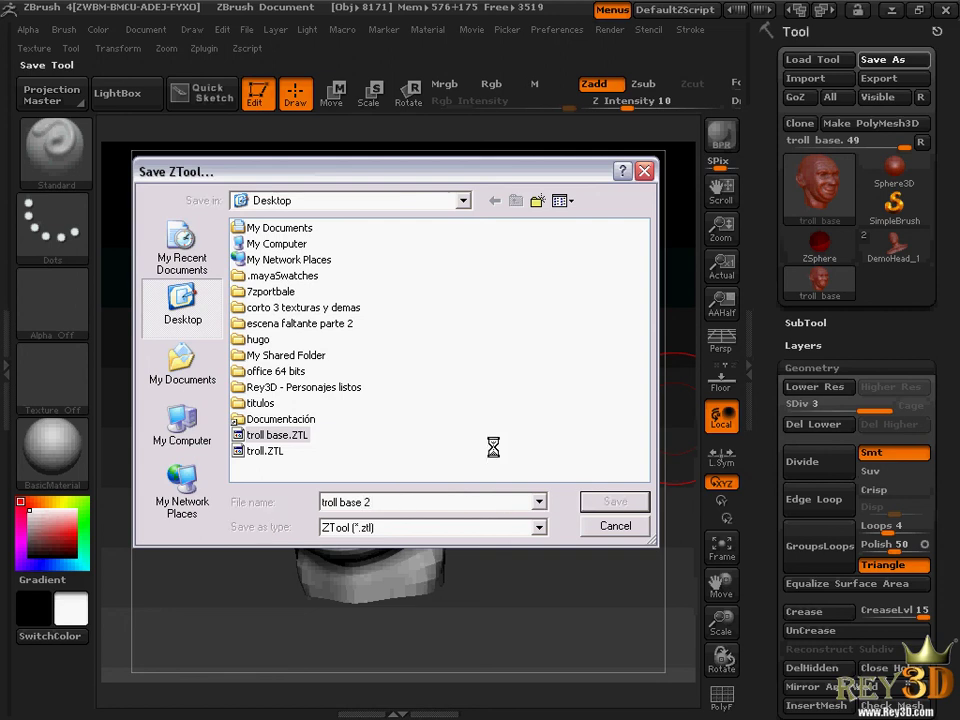